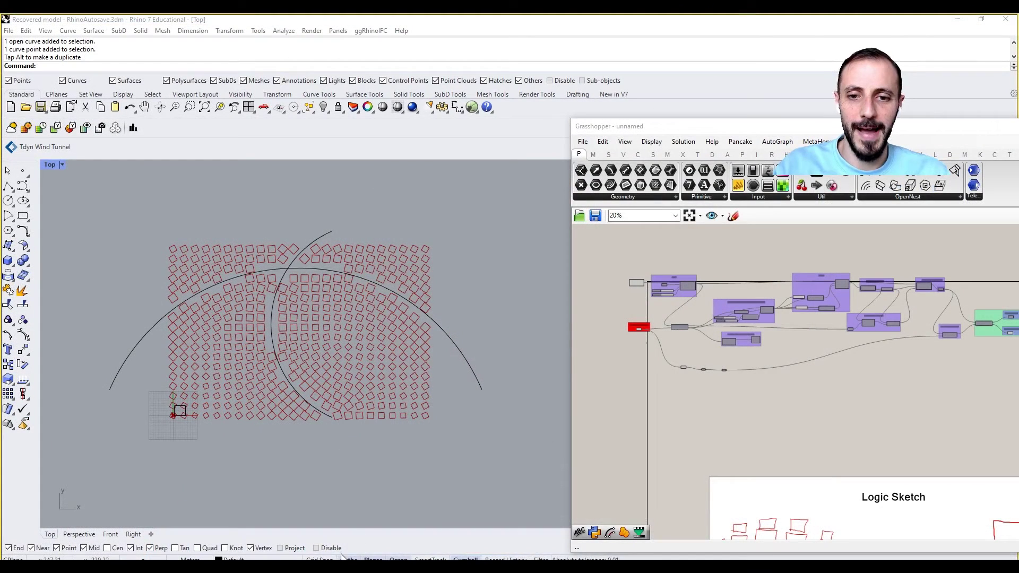
# - Group the curve parameter and its two relays below the Distance Visualization group
pyautogui.click(451, 565)
pyautogui.scroll(3, 737, 349)
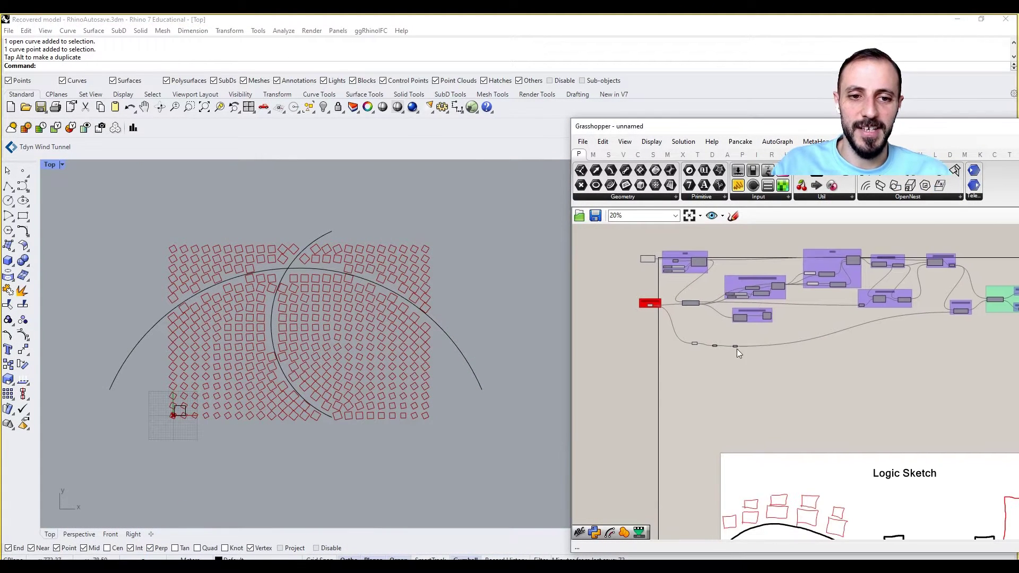
pyautogui.moveTo(703, 338); pyautogui.dragTo(833, 408)
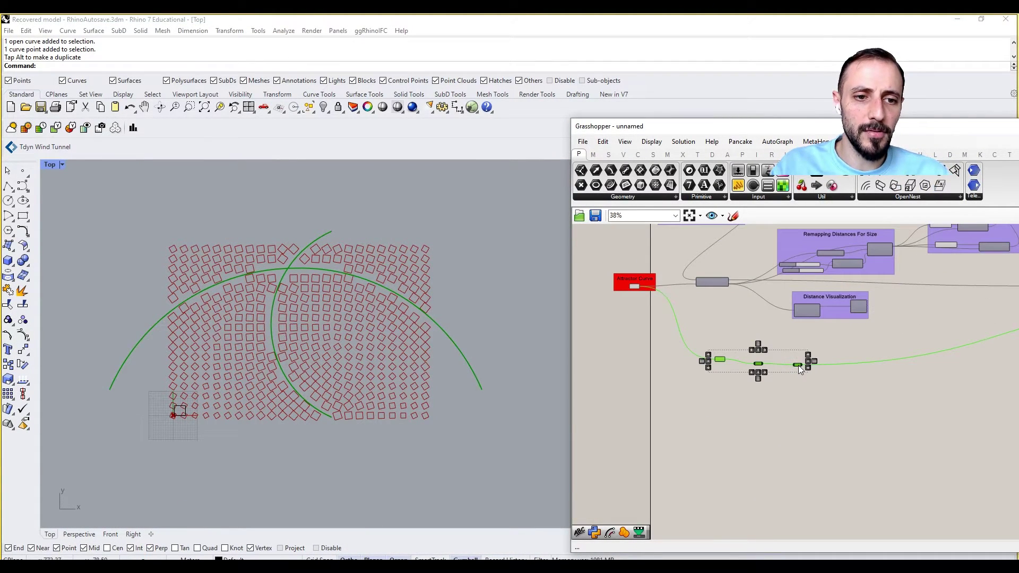
pyautogui.hotkey('ctrl', 'g')
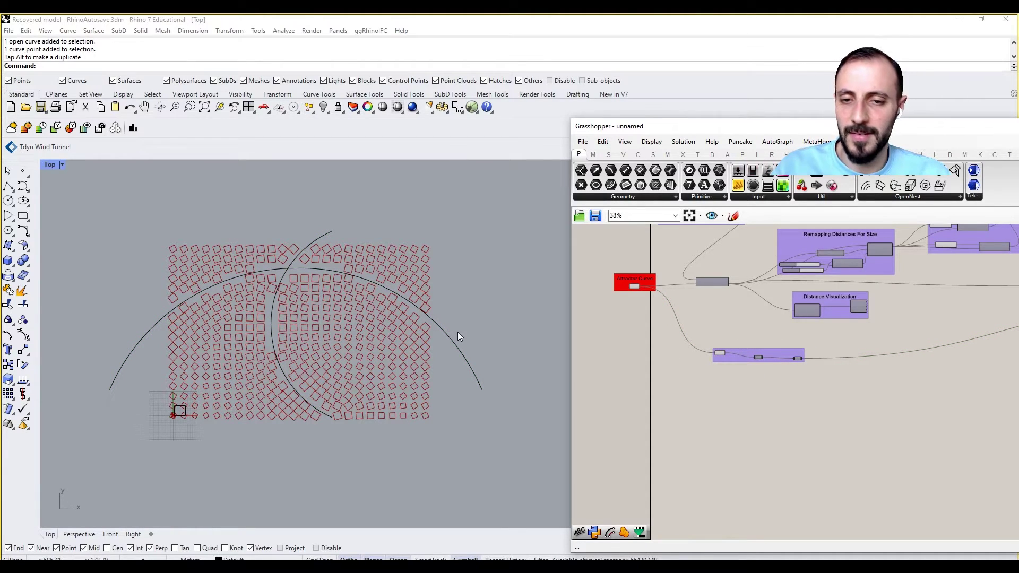
# - Draw an open degree-3 control-point curve with three points in the empty area beside the grid of squares
pyautogui.click(23, 186)
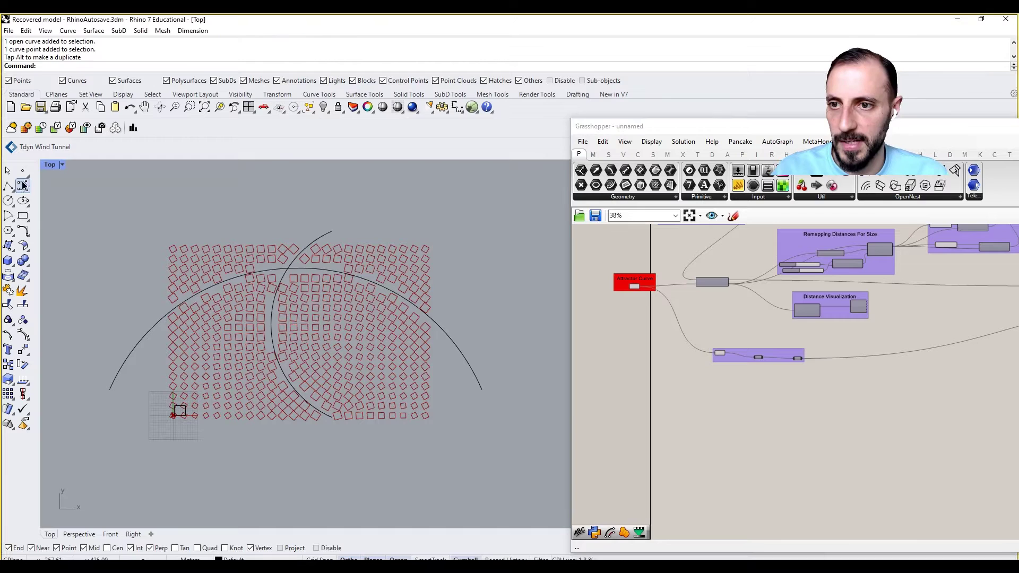
pyautogui.moveTo(552, 322); pyautogui.dragTo(418, 300, button='right')
pyautogui.click(427, 291)
pyautogui.click(475, 291)
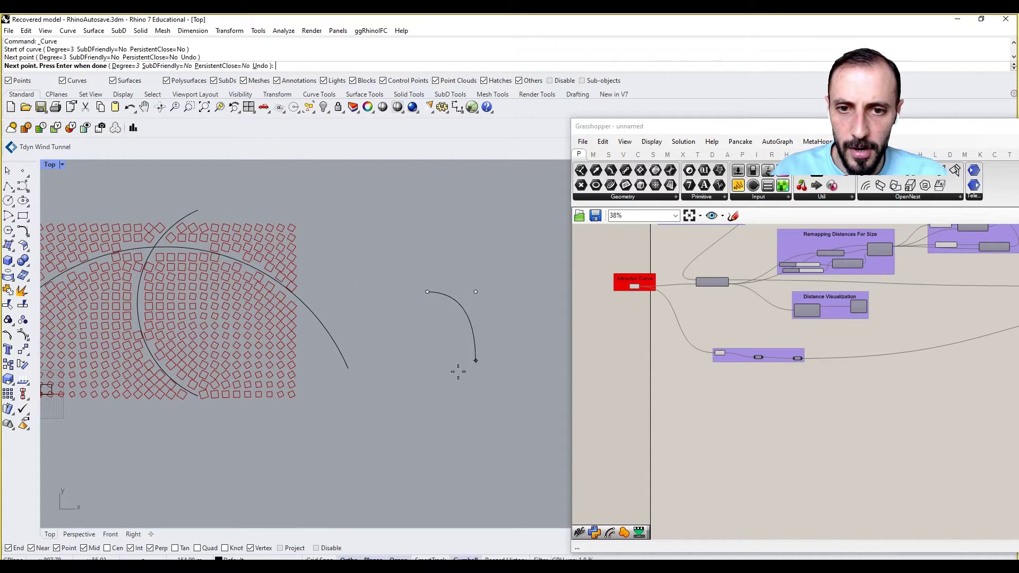
pyautogui.click(476, 374)
pyautogui.press('Return')
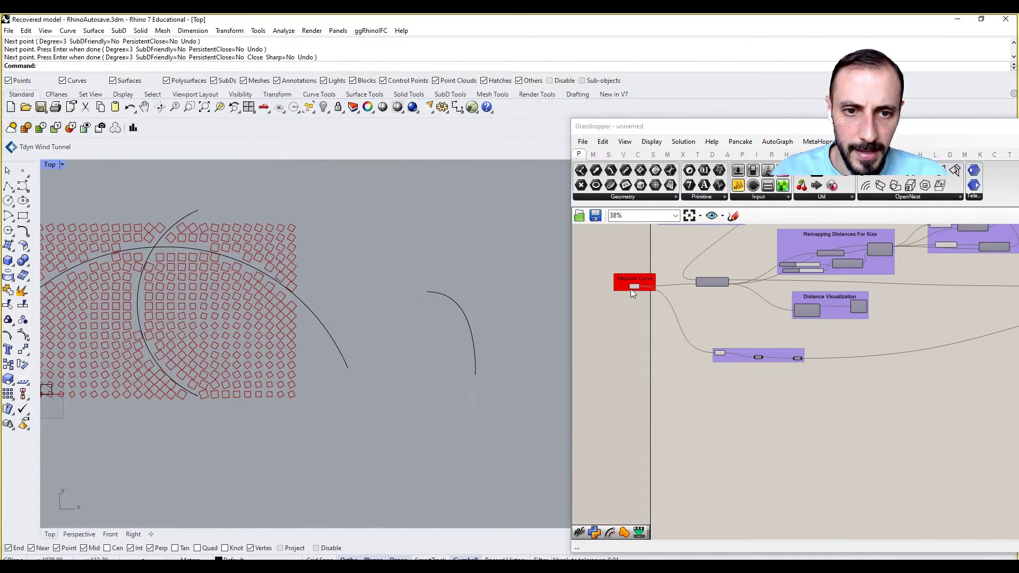
# - Duplicate the attractor curve parameter outside its group and reference the newly drawn curve in the copy
pyautogui.click(635, 286)
pyautogui.moveTo(635, 284); pyautogui.dragTo(631, 378)
pyautogui.moveTo(636, 289); pyautogui.dragTo(636, 296)
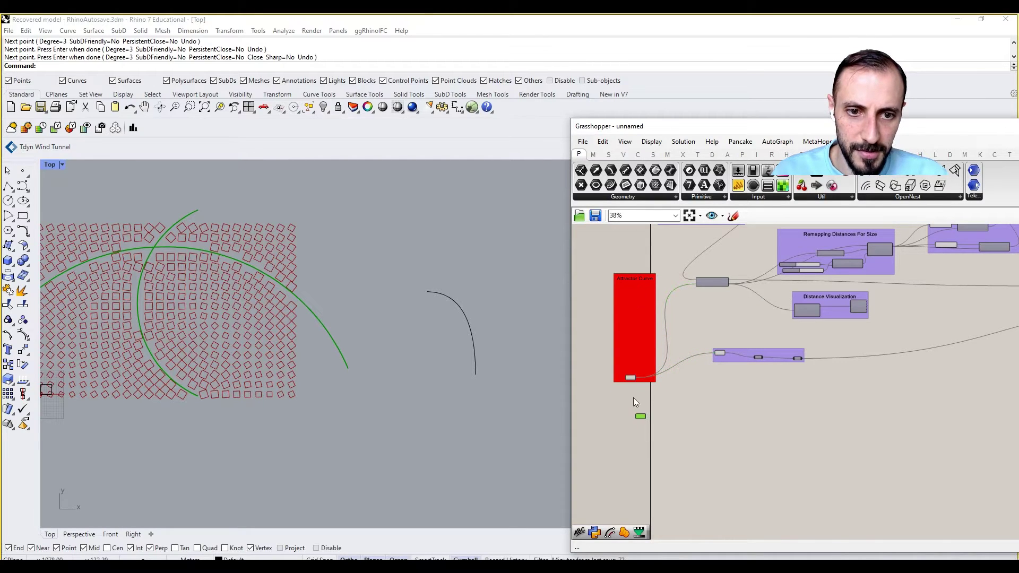
pyautogui.moveTo(631, 377); pyautogui.dragTo(636, 285)
pyautogui.scroll(3, 644, 410)
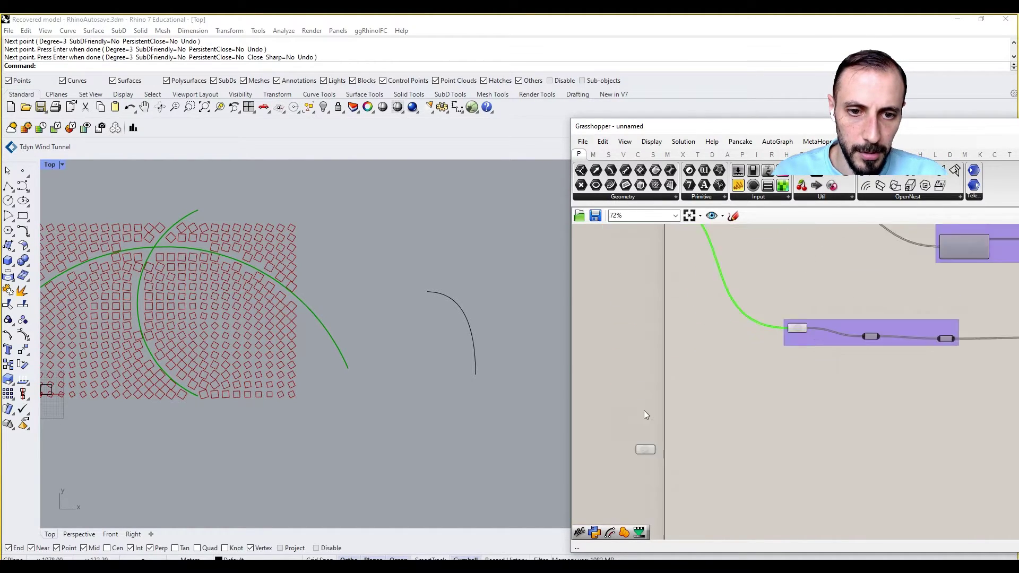
pyautogui.rightClick(644, 450)
pyautogui.click(685, 480)
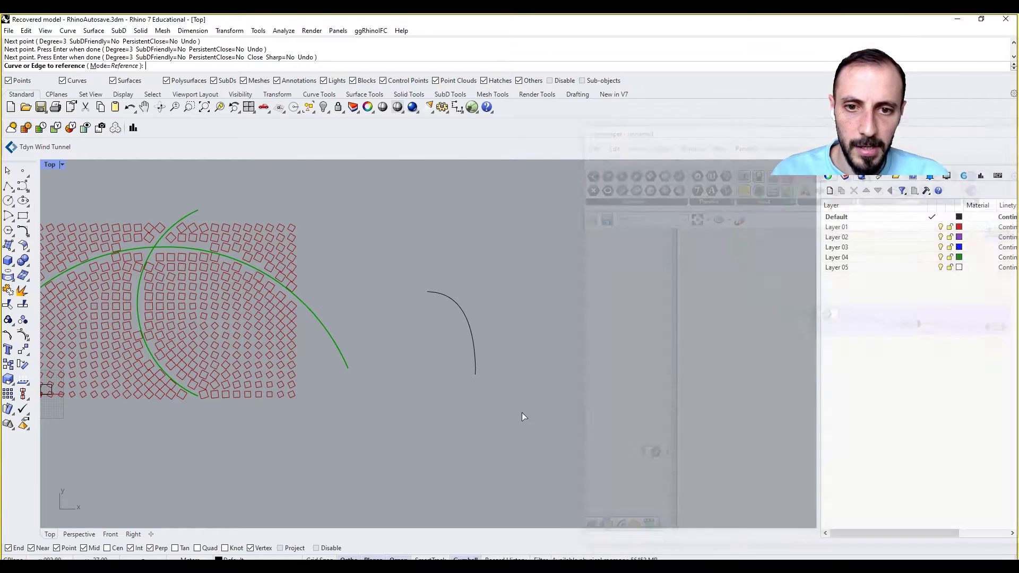
pyautogui.press('Escape')
pyautogui.doubleClick(755, 415)
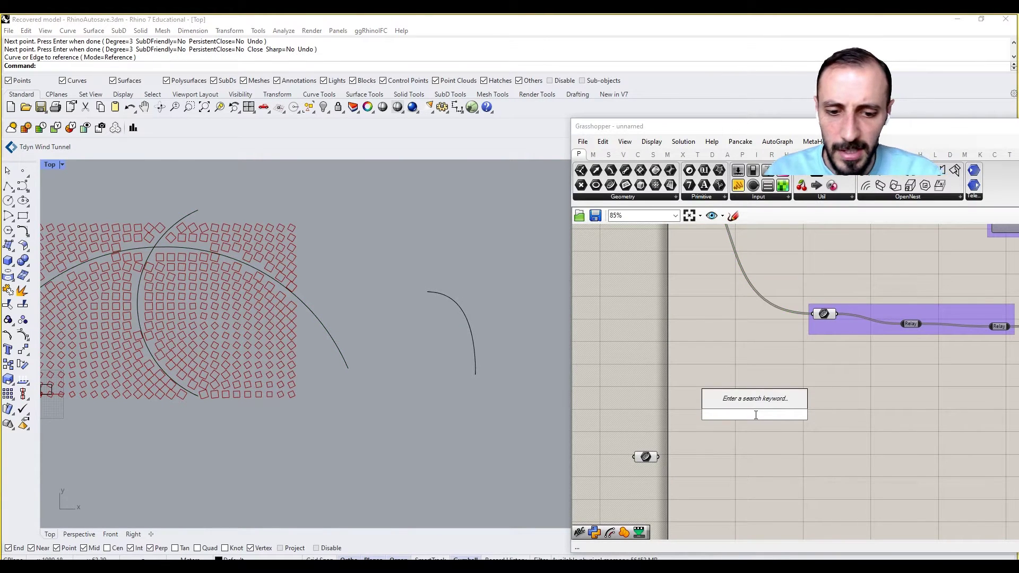
pyautogui.write('off')
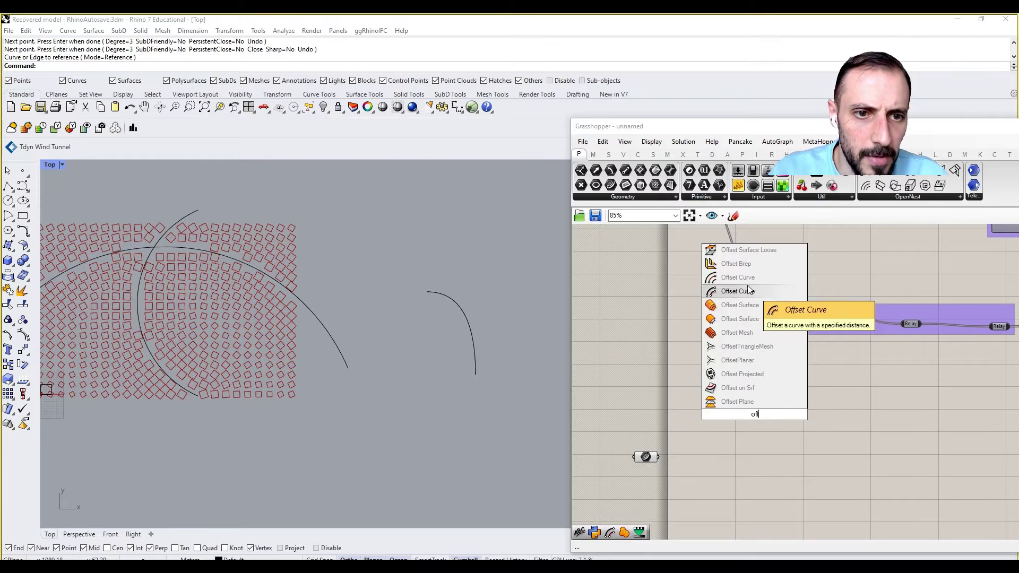
pyautogui.click(748, 290)
pyautogui.scroll(3, 746, 412)
pyautogui.click(741, 438)
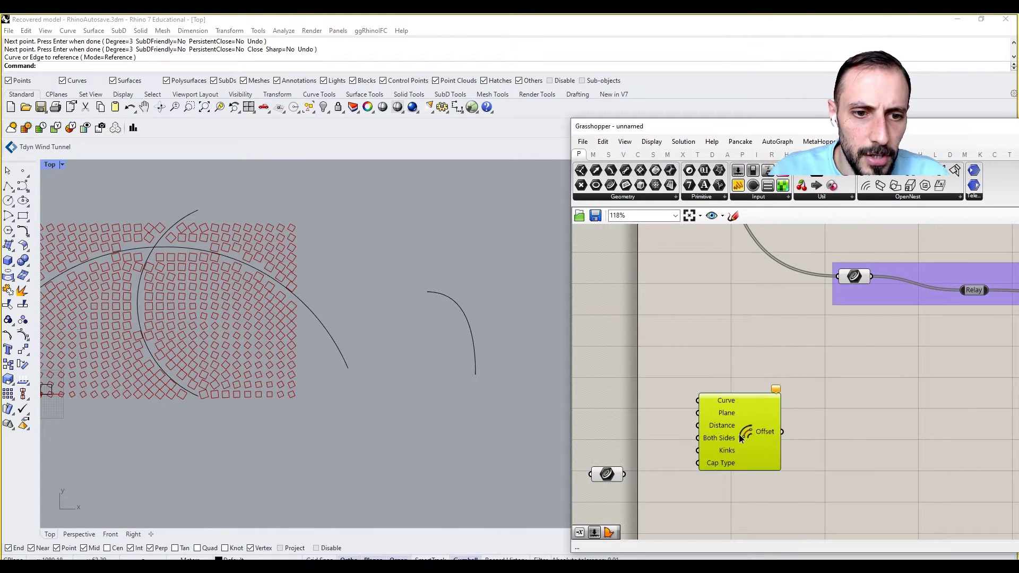
pyautogui.keyDown('ctrl'); pyautogui.keyDown('alt'); pyautogui.click(746, 433); pyautogui.keyUp('alt'); pyautogui.keyUp('ctrl')
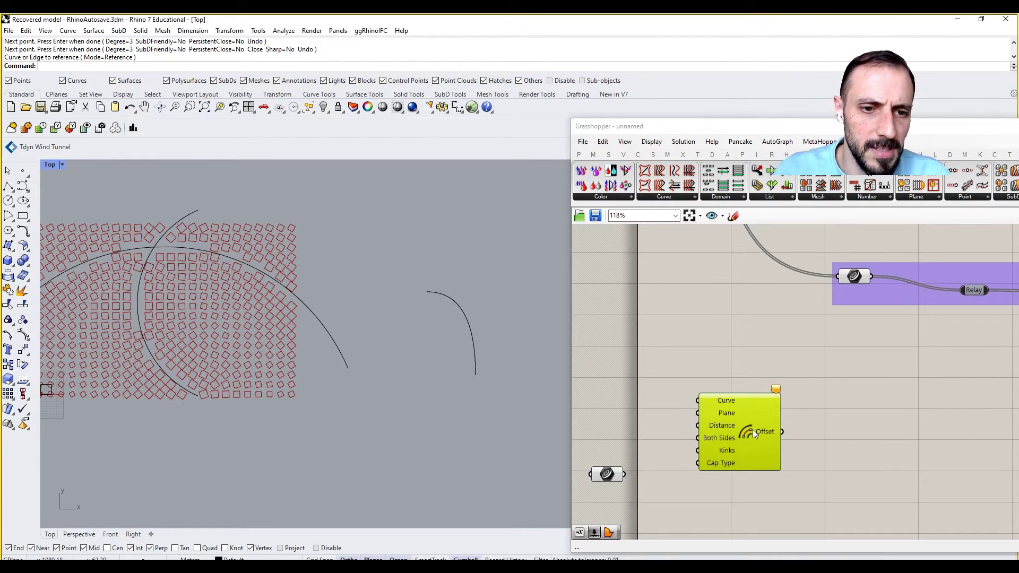
pyautogui.press('Delete')
# - Add the Offset Curve component with Curve, Distance, Plane and Corners inputs and feed the new curve parameter into it
pyautogui.doubleClick(752, 429)
pyautogui.write('curv')
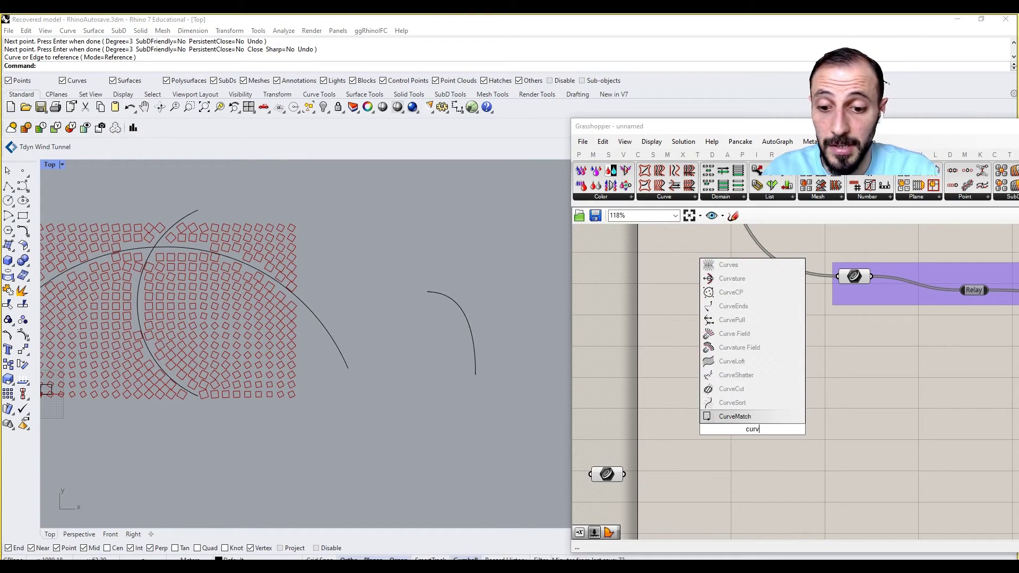
pyautogui.write('e')
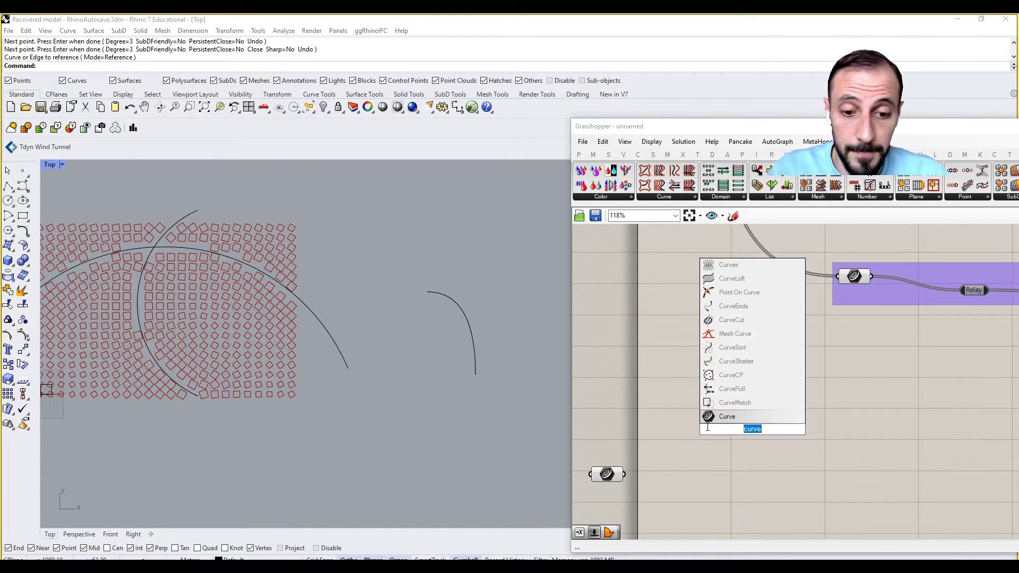
pyautogui.write('offse')
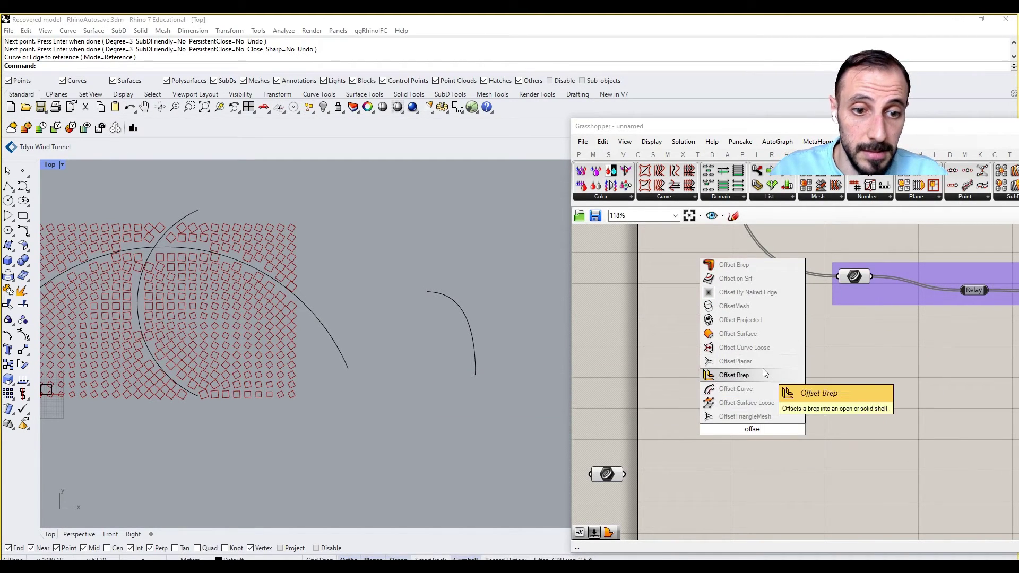
pyautogui.write('t')
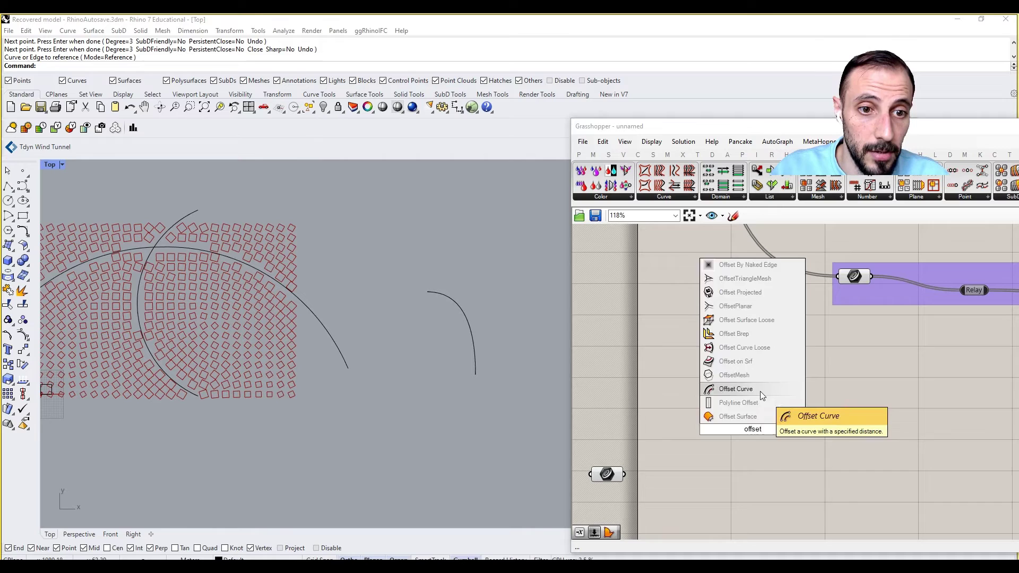
pyautogui.click(760, 390)
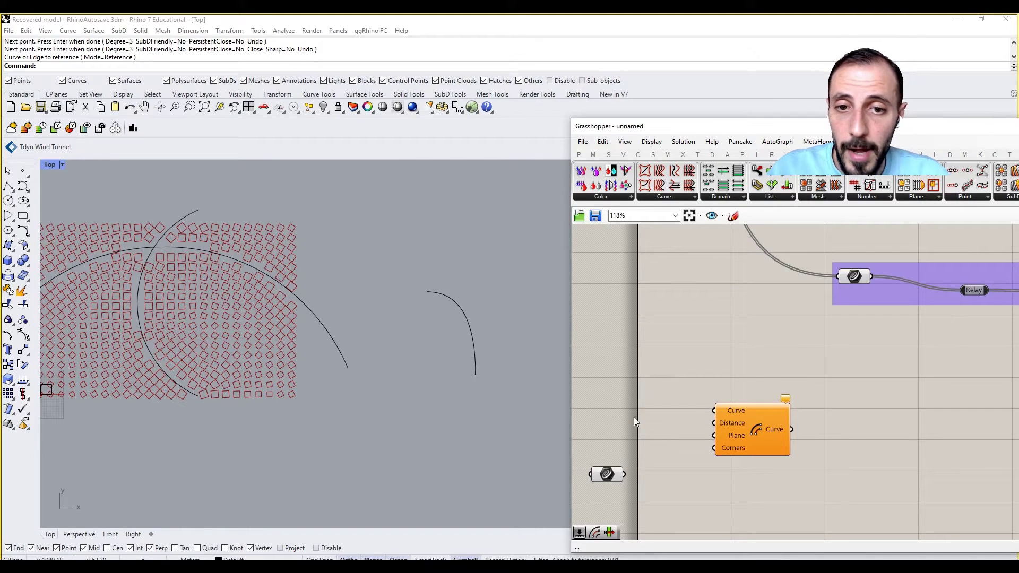
pyautogui.moveTo(613, 478); pyautogui.dragTo(638, 411)
pyautogui.moveTo(699, 405); pyautogui.dragTo(713, 410)
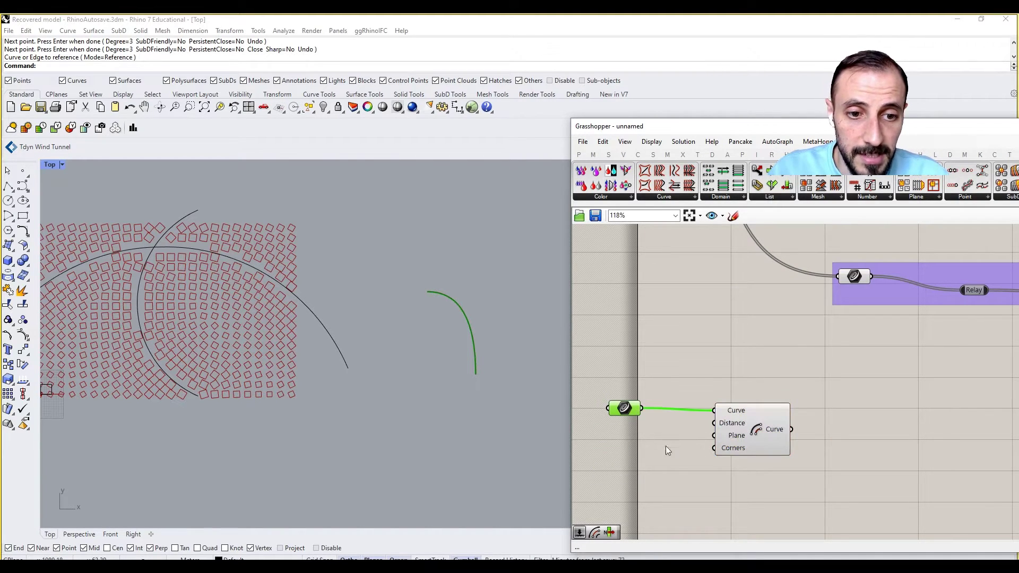
# - Create a number slider with value 10 and connect it to the Offset Curve's Distance input
pyautogui.doubleClick(665, 445)
pyautogui.write('10')
pyautogui.press('Return')
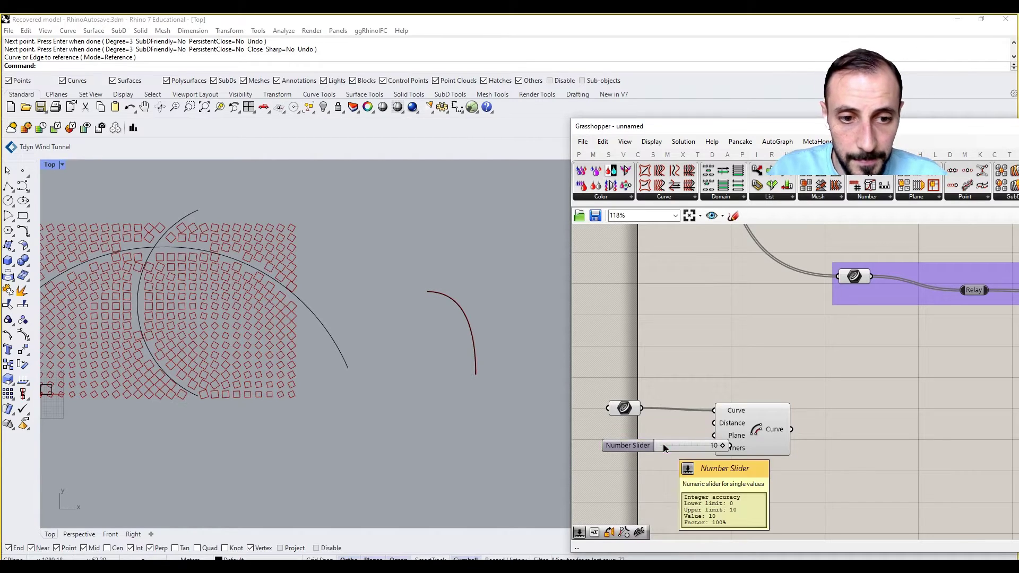
pyautogui.moveTo(663, 444); pyautogui.dragTo(624, 445)
pyautogui.scroll(1, 641, 446)
pyautogui.moveTo(698, 447); pyautogui.dragTo(770, 421)
pyautogui.scroll(4, 472, 309)
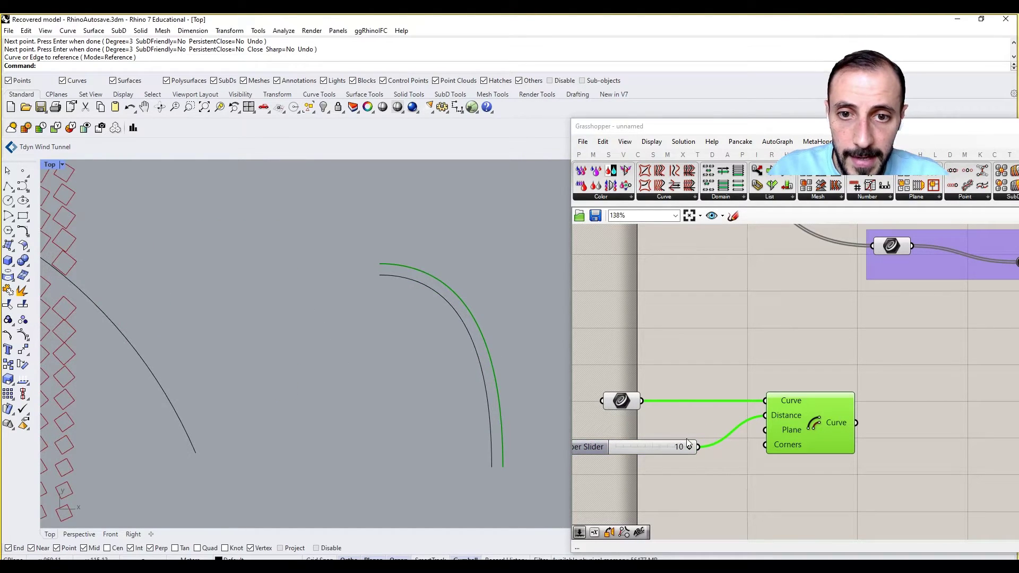
pyautogui.moveTo(657, 447); pyautogui.dragTo(653, 432)
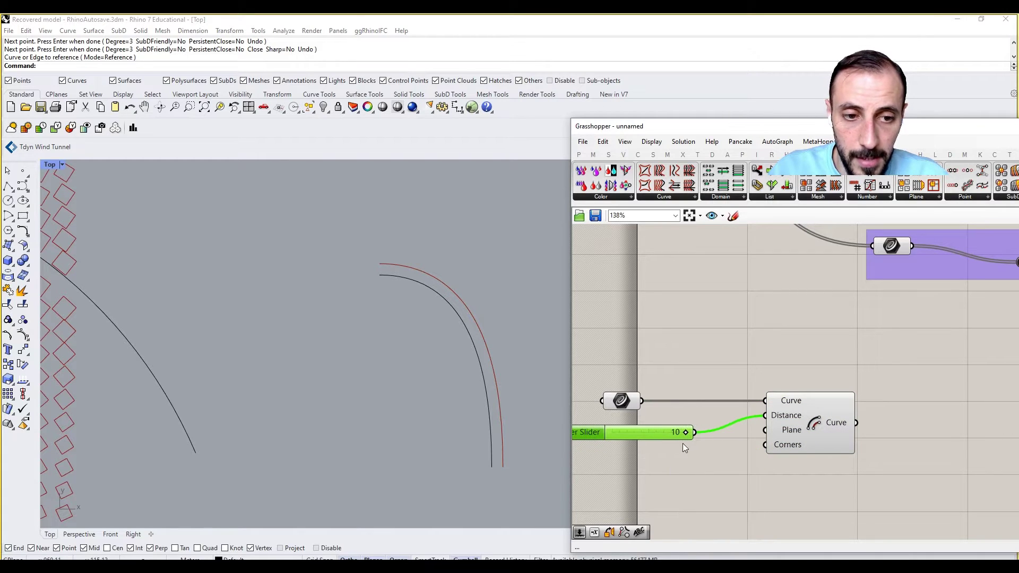
# - Add a Negative component, duplicate Offset Curve, and feed the negated slider value into the copy's Distance to offset the opposite side
pyautogui.doubleClick(703, 474)
pyautogui.write('n')
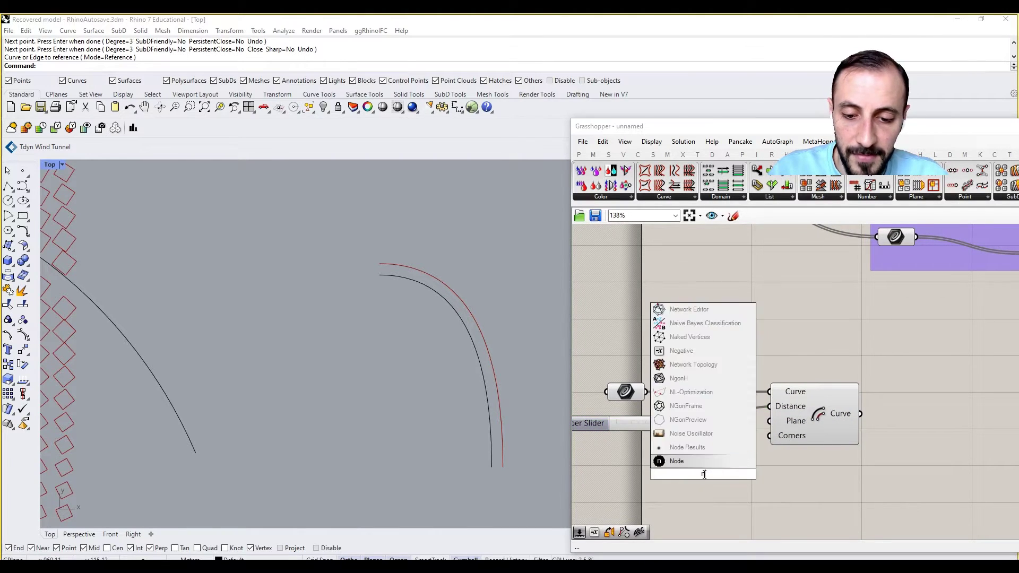
pyautogui.write('eg')
pyautogui.click(684, 461)
pyautogui.keyDown('alt'); pyautogui.moveTo(794, 417); pyautogui.dragTo(815, 507); pyautogui.keyUp('alt')
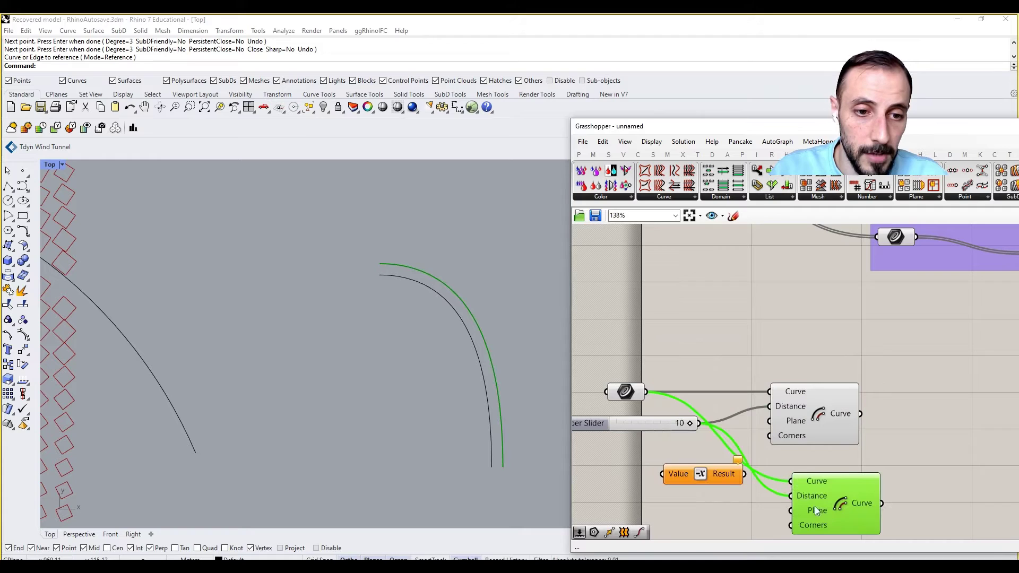
pyautogui.moveTo(715, 479); pyautogui.dragTo(682, 505)
pyautogui.moveTo(698, 423); pyautogui.dragTo(630, 499)
pyautogui.moveTo(711, 499); pyautogui.dragTo(791, 496)
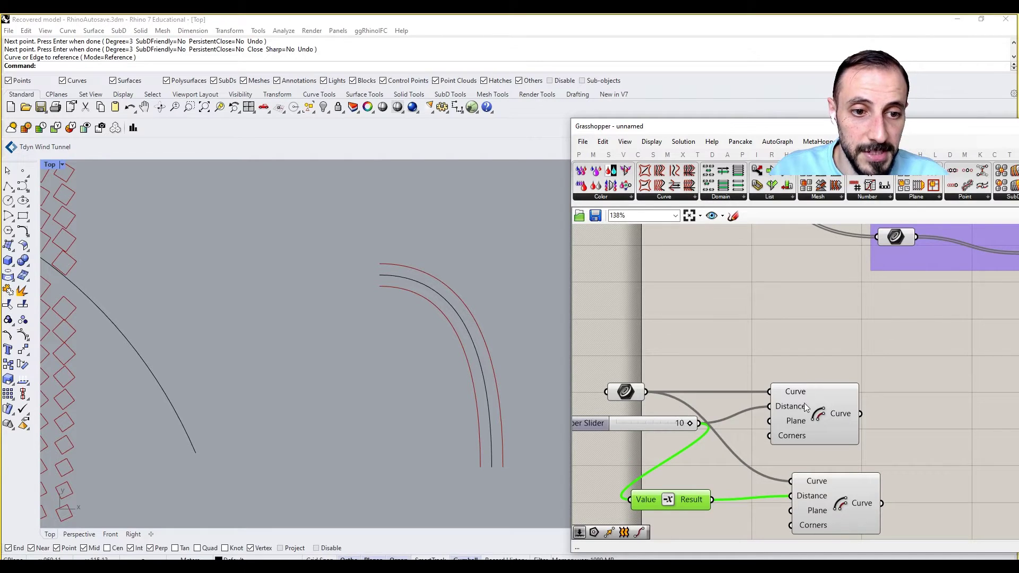
# - Rearrange the slider and both Offset Curve components with more space between them, and check which offset each one produces
pyautogui.moveTo(804, 404); pyautogui.dragTo(879, 404)
pyautogui.moveTo(633, 422); pyautogui.dragTo(593, 463)
pyautogui.click(888, 520)
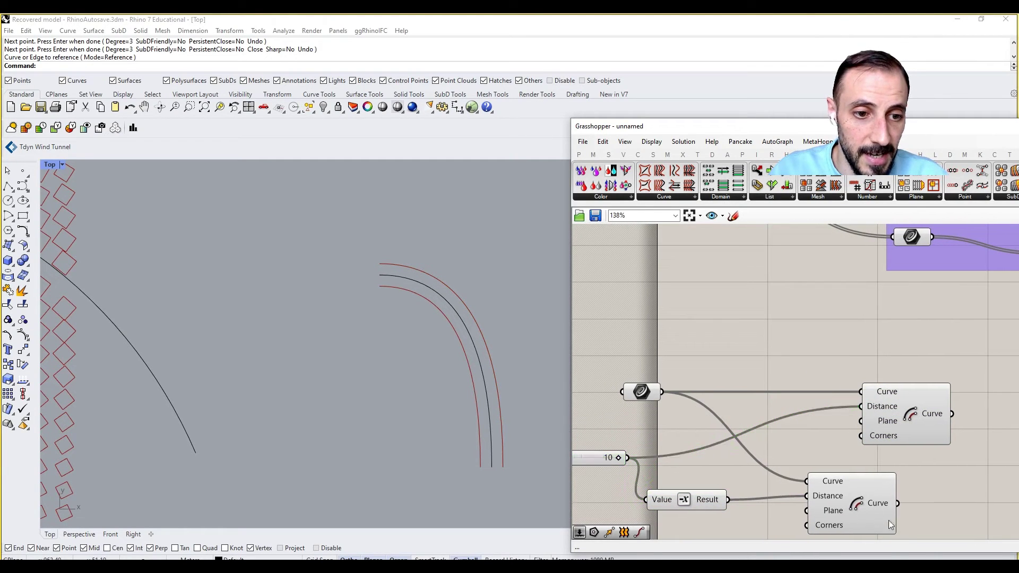
pyautogui.moveTo(890, 524); pyautogui.dragTo(931, 511)
pyautogui.click(780, 339)
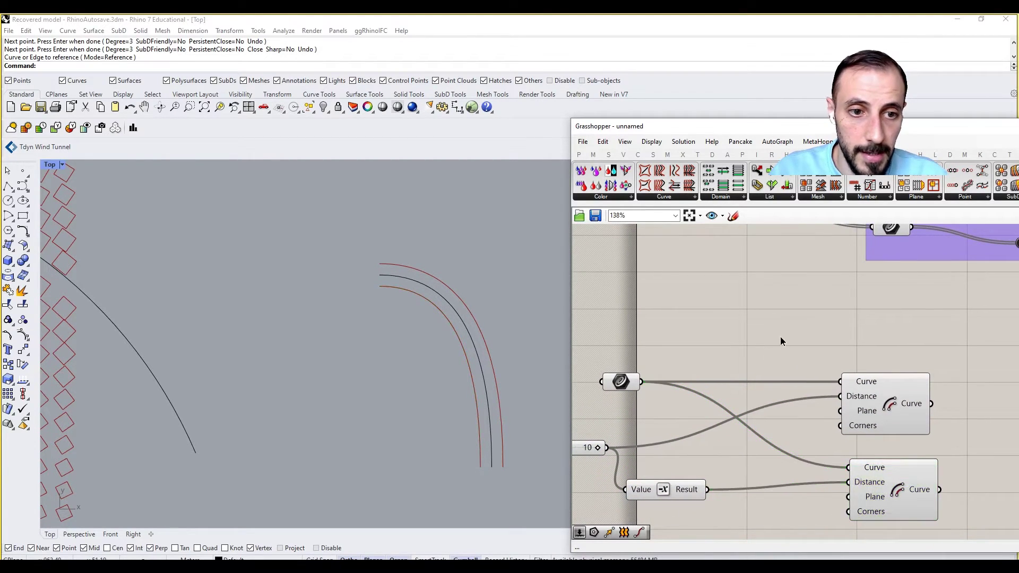
pyautogui.scroll(-2, 779, 340)
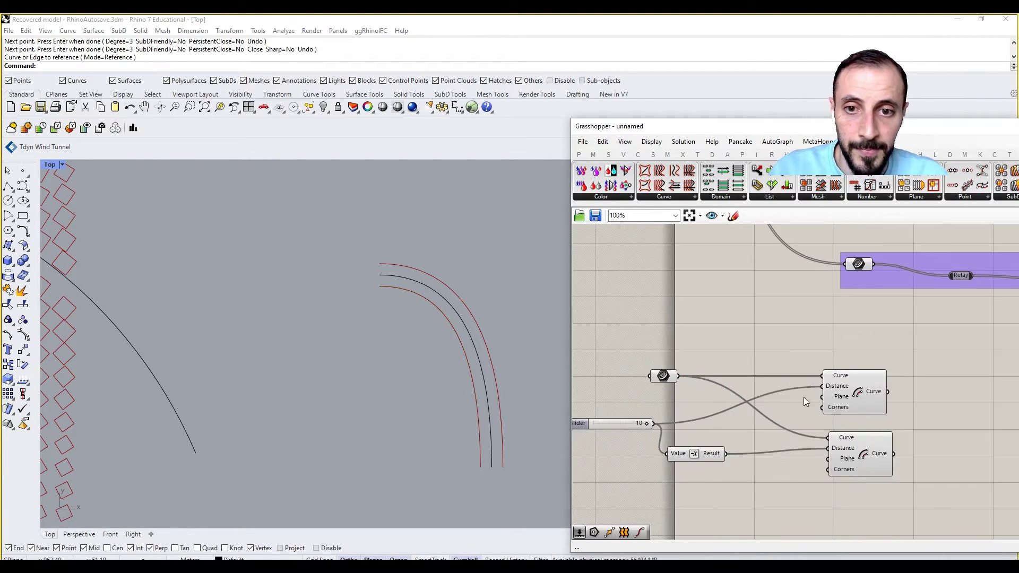
pyautogui.click(859, 391)
pyautogui.click(863, 468)
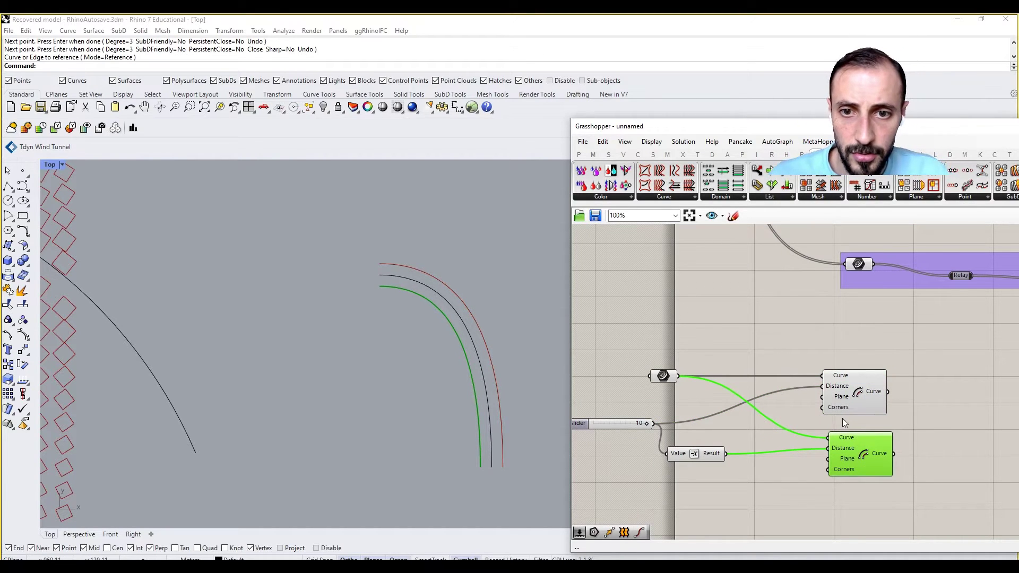
# - Add an End Points component for each of the two offset curves and connect each offset to its own
pyautogui.moveTo(934, 388); pyautogui.dragTo(877, 387, button='right')
pyautogui.doubleClick(877, 386)
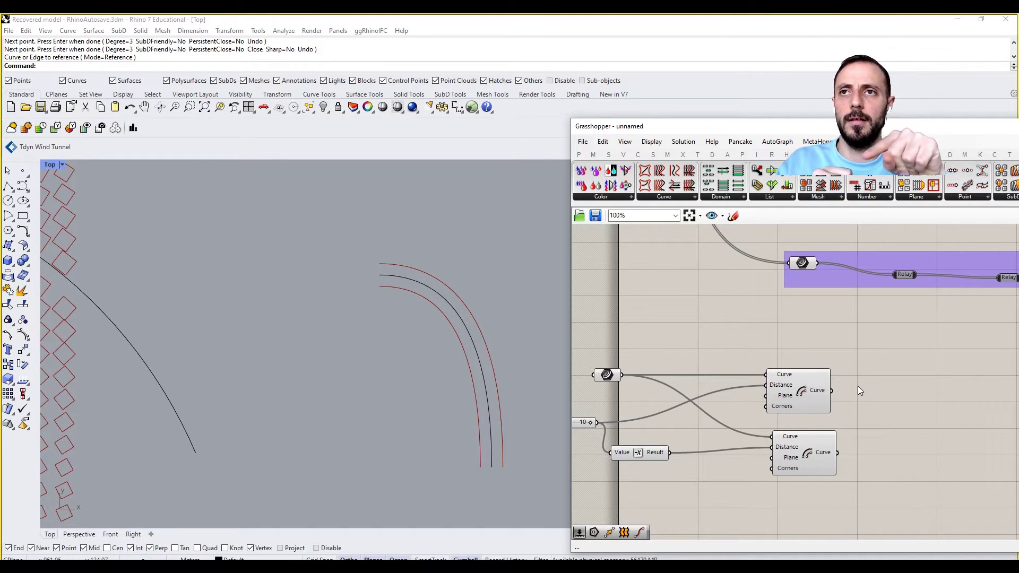
pyautogui.moveTo(868, 391); pyautogui.dragTo(835, 401, button='right')
pyautogui.doubleClick(847, 400)
pyautogui.write('end')
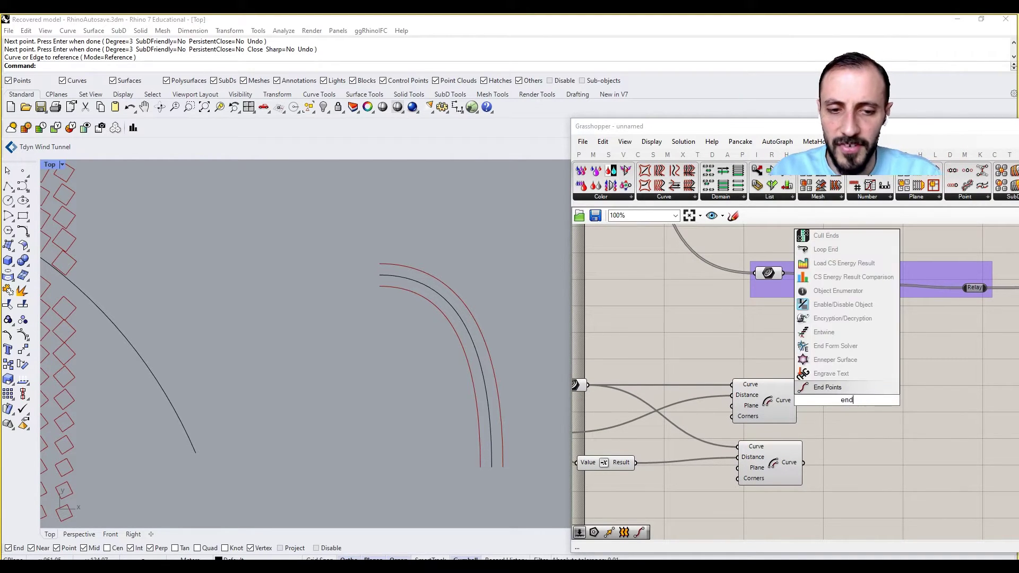
pyautogui.click(845, 388)
pyautogui.moveTo(797, 400); pyautogui.dragTo(853, 458)
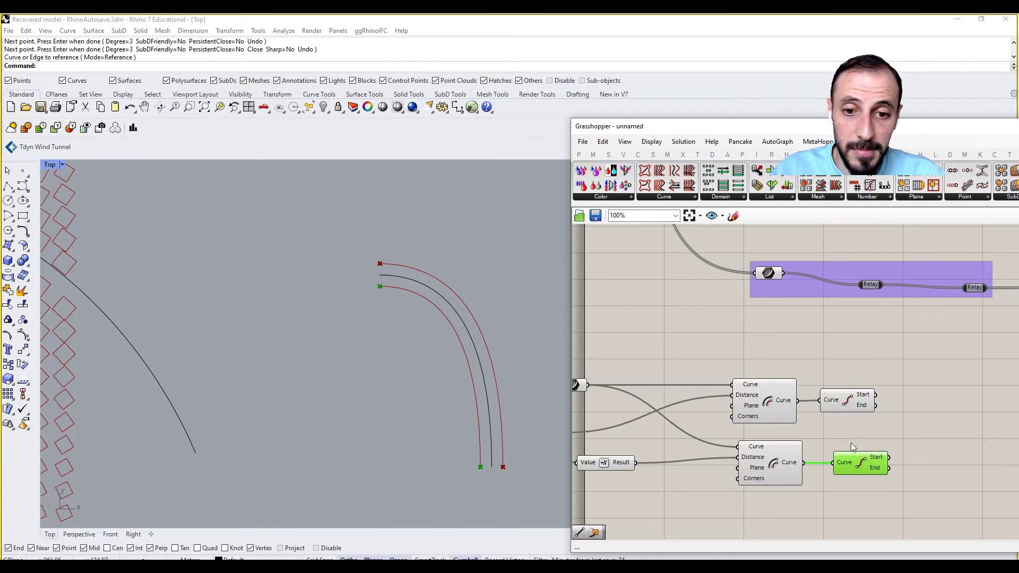
pyautogui.click(851, 443)
pyautogui.click(822, 406)
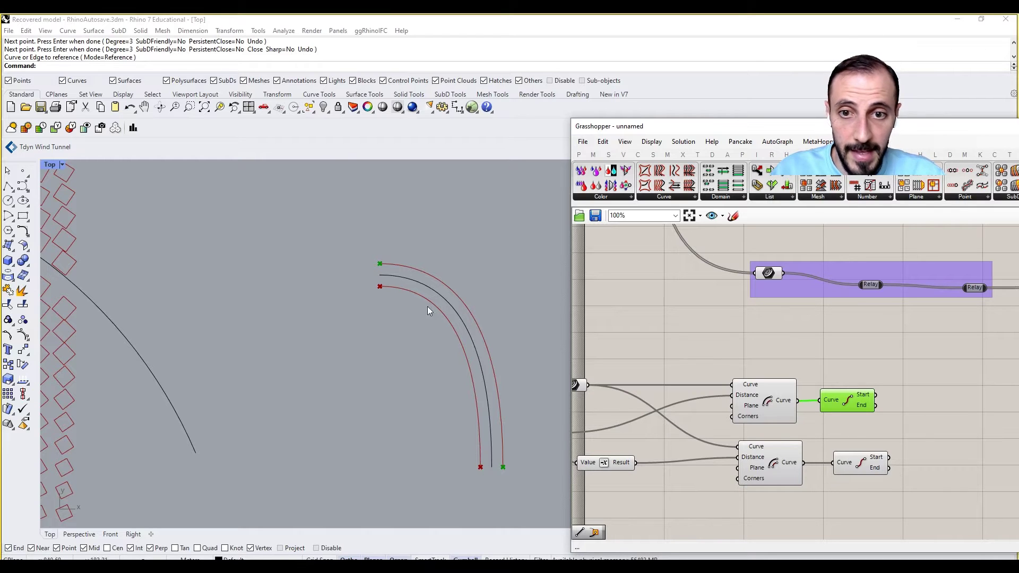
# - Add a Line component and connect the Start outputs of both End Points components to its Start Point and End Point
pyautogui.doubleClick(944, 411)
pyautogui.write('line')
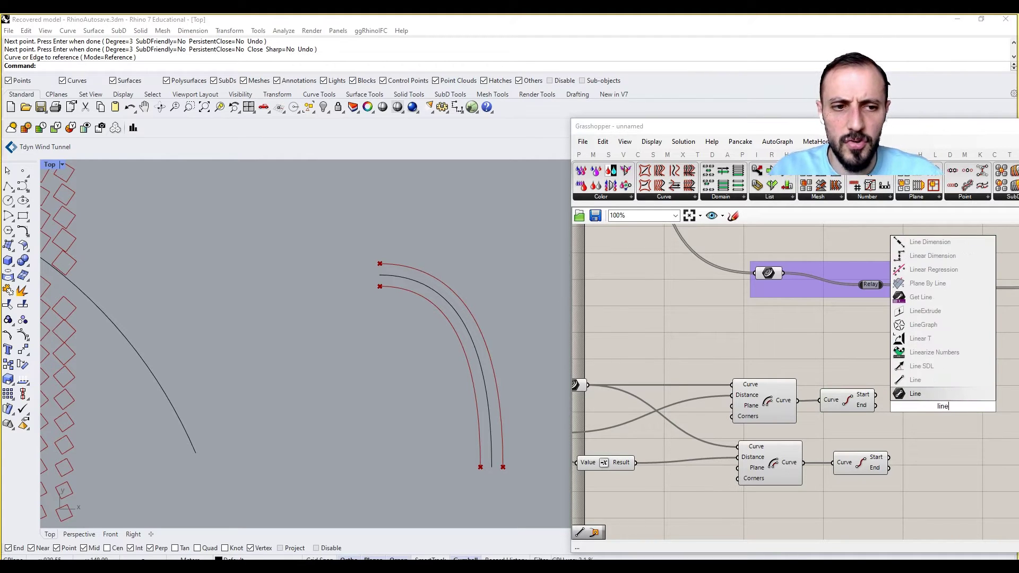
pyautogui.click(898, 393)
pyautogui.moveTo(875, 395); pyautogui.dragTo(910, 401)
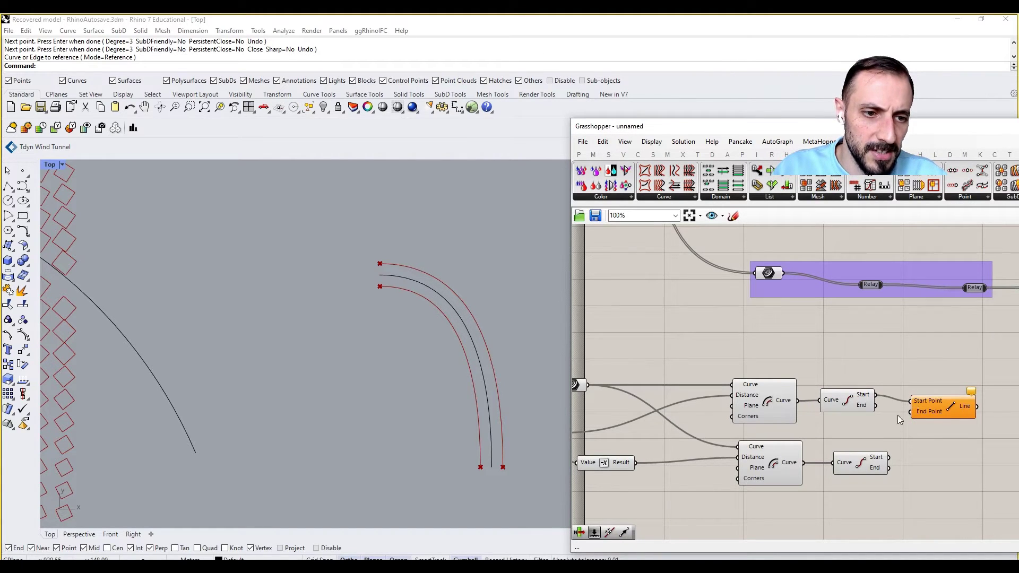
pyautogui.moveTo(887, 457); pyautogui.dragTo(942, 401)
# - Duplicate the Line component and feed it the End outputs of both End Points components
pyautogui.keyDown('alt'); pyautogui.moveTo(940, 406); pyautogui.dragTo(937, 469); pyautogui.keyUp('alt')
pyautogui.moveTo(896, 426); pyautogui.dragTo(924, 464)
pyautogui.click(942, 421)
pyautogui.scroll(-5, 939, 422)
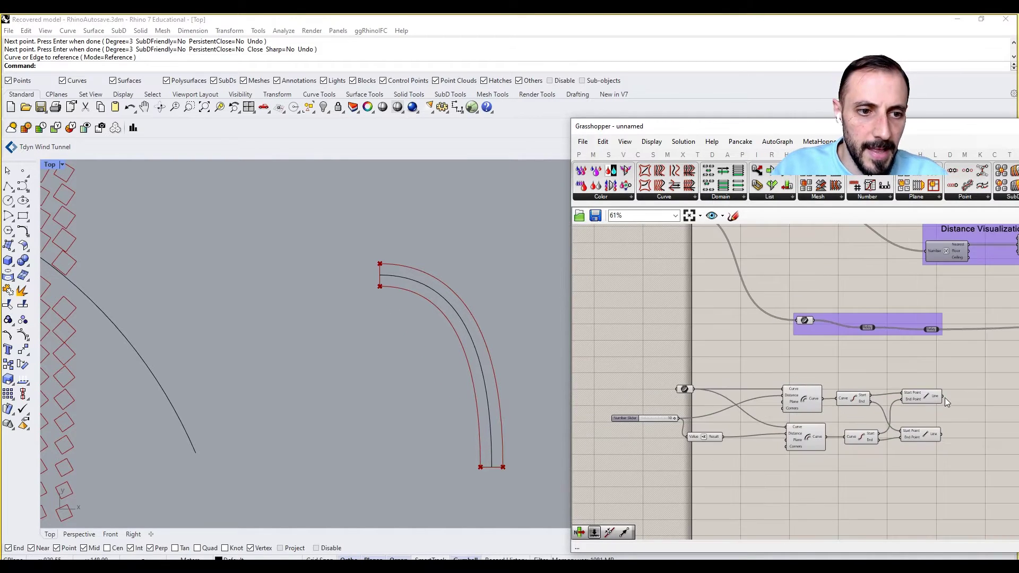
# - Add a Join Curves component and connect both Line outputs to its Curves input
pyautogui.doubleClick(913, 422)
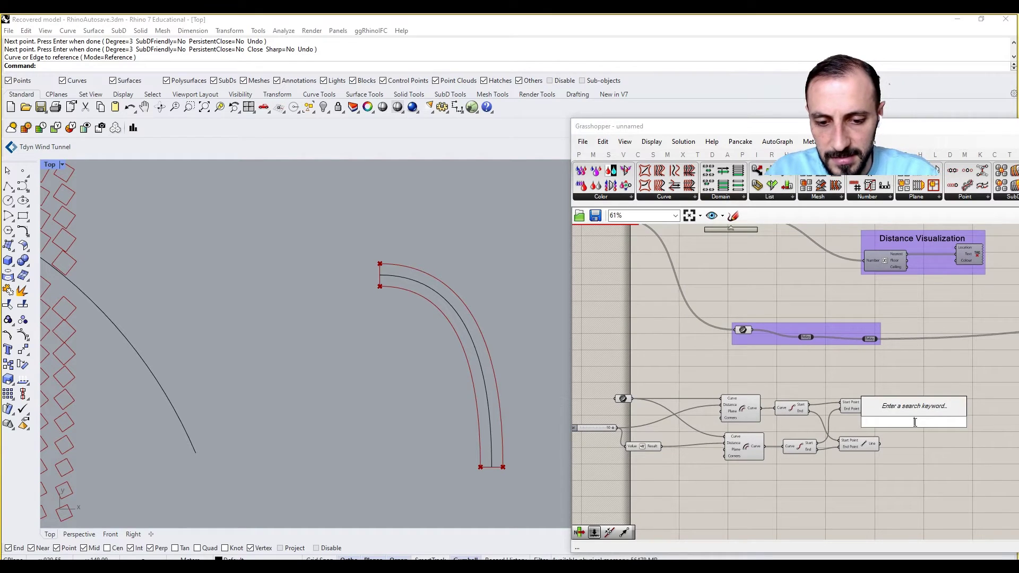
pyautogui.write('join')
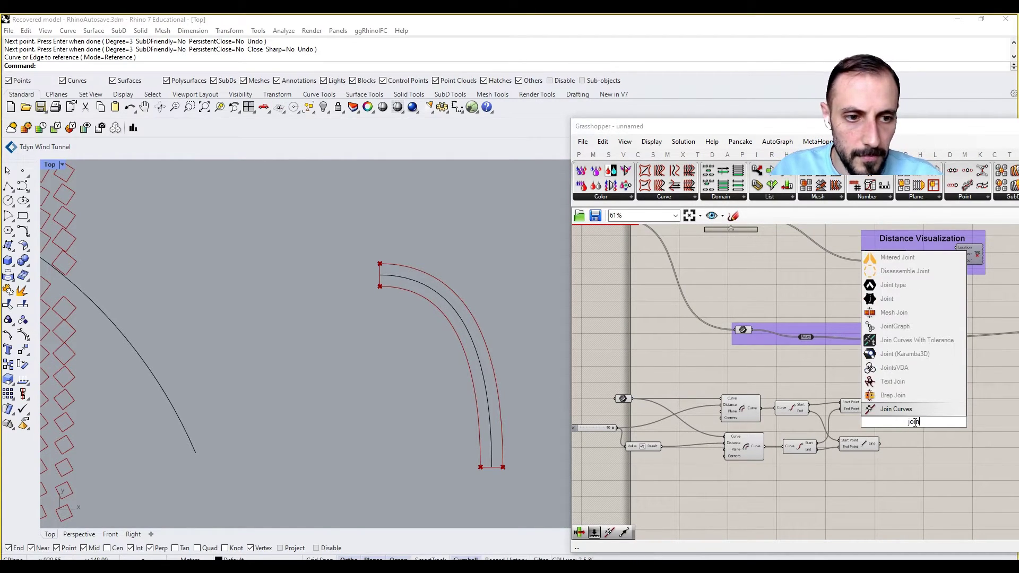
pyautogui.click(911, 410)
pyautogui.scroll(2, 870, 404)
# - Turn off the preview of all offset definition components except Join Curves, and hide the drawn source curve in Rhino
pyautogui.moveTo(883, 406); pyautogui.dragTo(654, 461)
pyautogui.scroll(-3, 932, 426)
pyautogui.rightClick(655, 462)
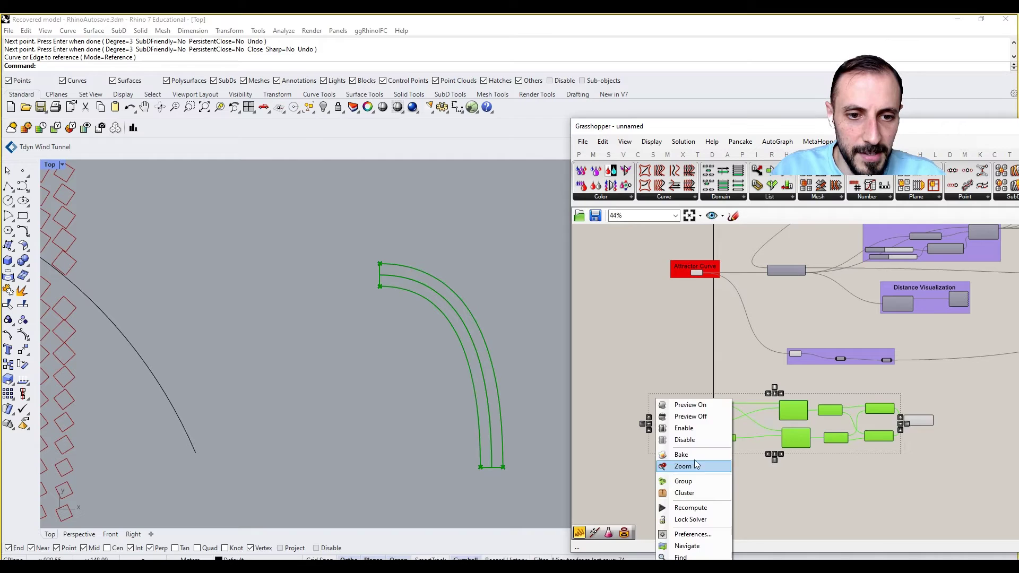
pyautogui.click(664, 418)
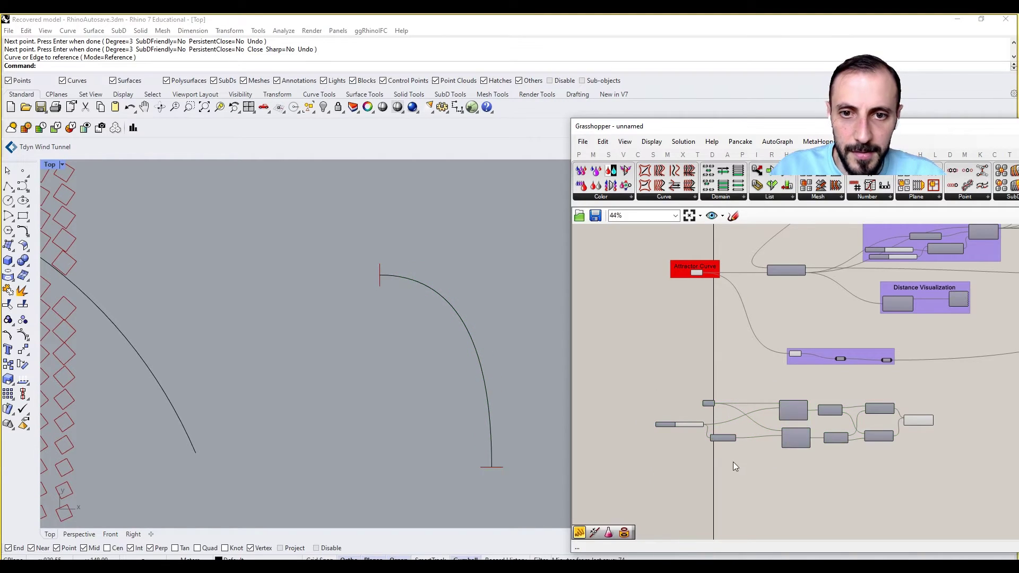
pyautogui.click(471, 317)
pyautogui.click(323, 106)
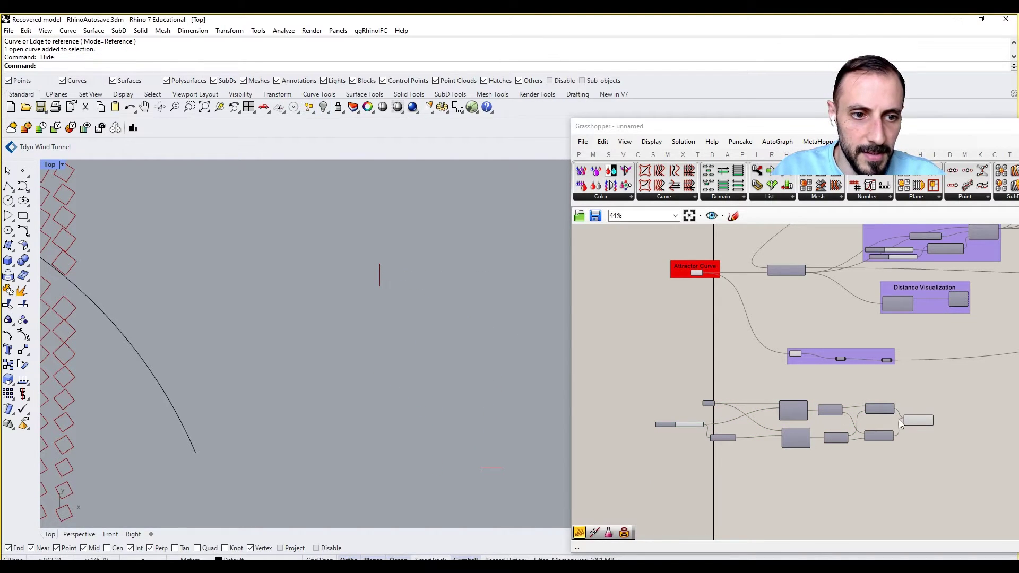
# - Add both Offset Curve outputs to the Join Curves input alongside the lines, and move Join Curves further from the Line components
pyautogui.click(914, 421)
pyautogui.scroll(6, 915, 425)
pyautogui.scroll(-2, 807, 413)
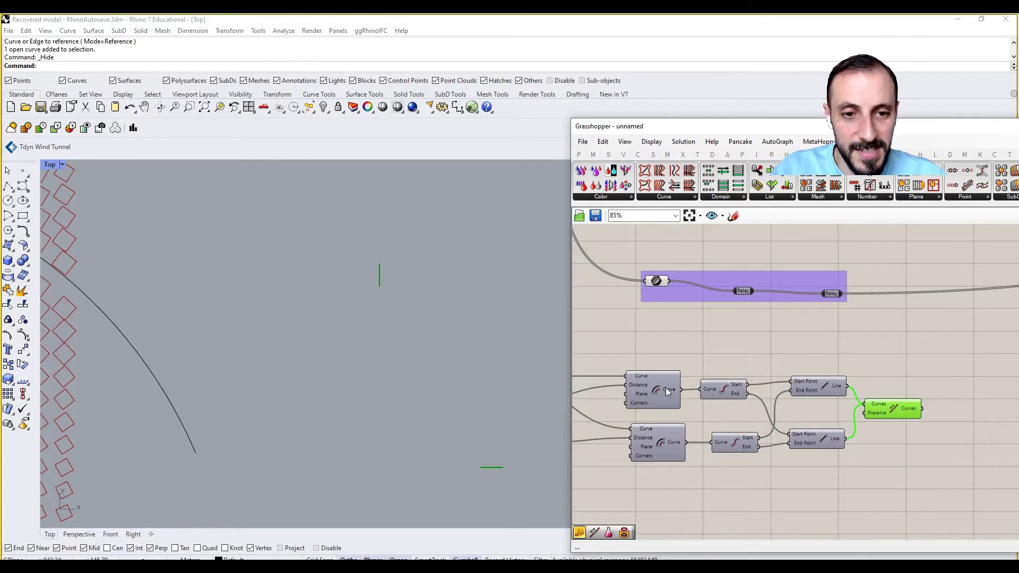
pyautogui.keyDown('shift'); pyautogui.moveTo(747, 393); pyautogui.dragTo(864, 404); pyautogui.keyUp('shift')
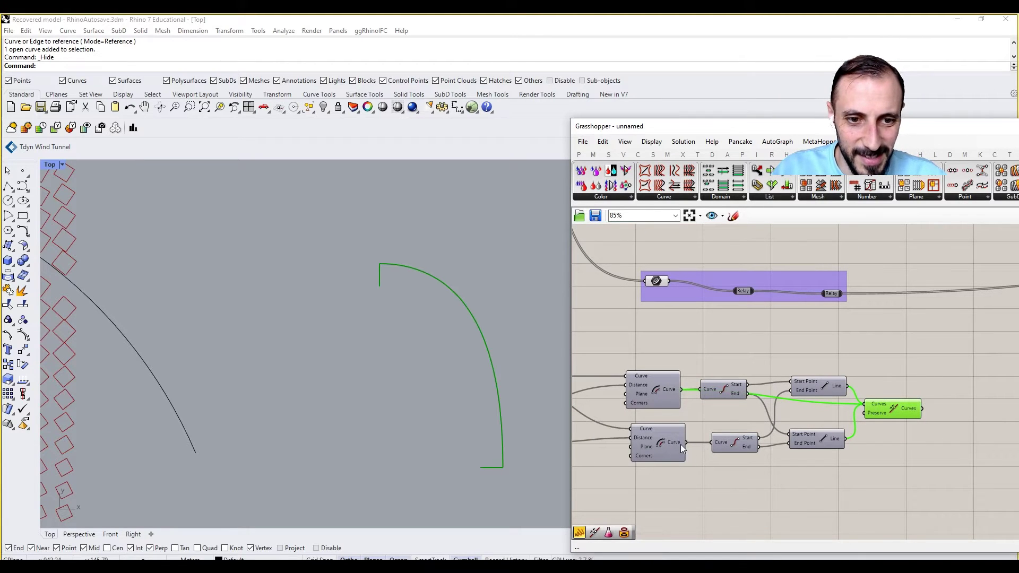
pyautogui.keyDown('shift'); pyautogui.moveTo(685, 442); pyautogui.dragTo(863, 405); pyautogui.keyUp('shift')
pyautogui.moveTo(875, 412); pyautogui.dragTo(909, 402)
pyautogui.click(919, 376)
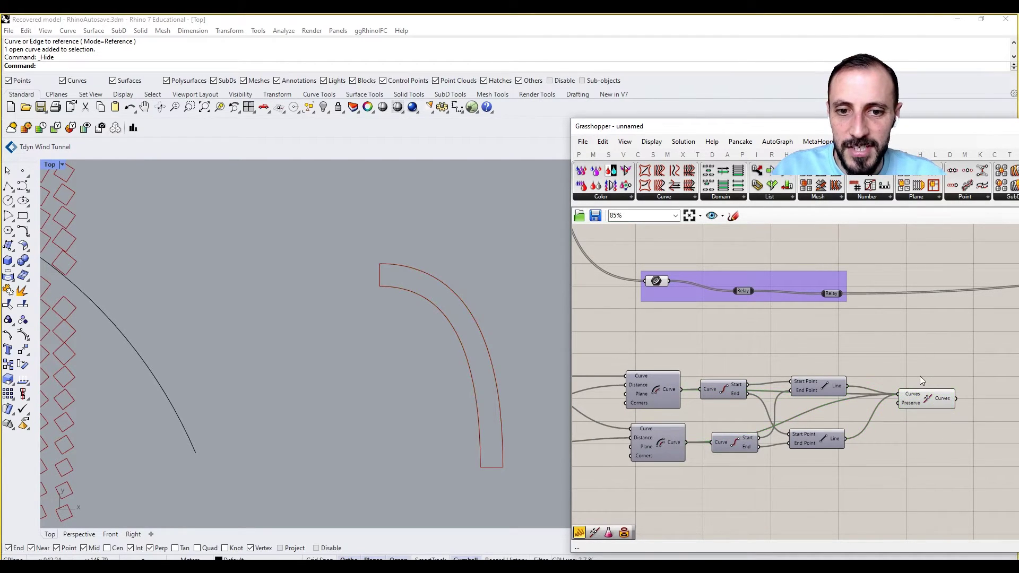
pyautogui.moveTo(886, 378); pyautogui.dragTo(843, 390, button='right')
pyautogui.moveTo(709, 451); pyautogui.dragTo(855, 419, button='right')
pyautogui.scroll(-1, 856, 419)
pyautogui.scroll(3, 610, 395)
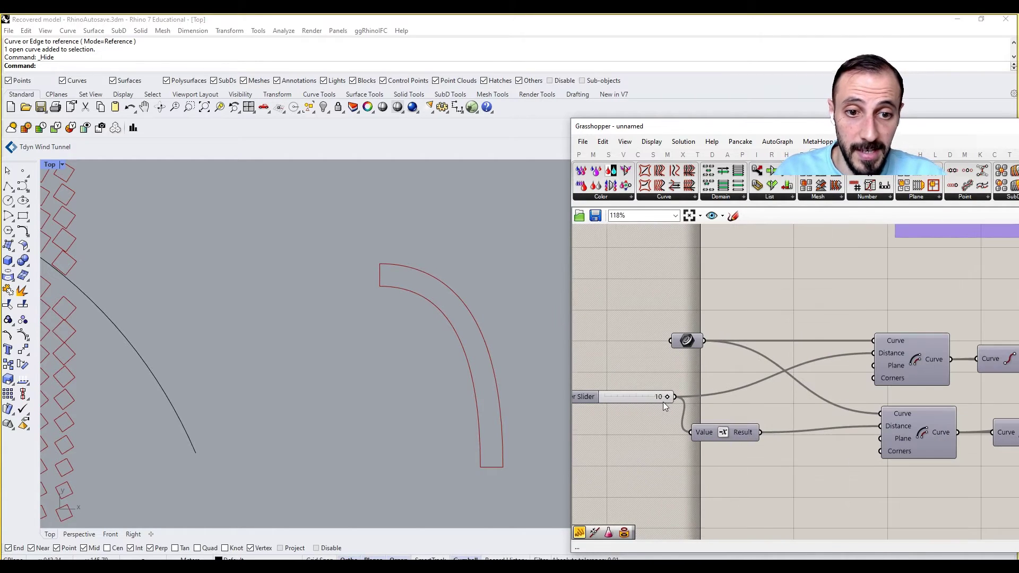
pyautogui.moveTo(665, 396)
pyautogui.mouseDown()
pyautogui.moveTo(633, 396)
pyautogui.moveTo(681, 404)
pyautogui.mouseUp()
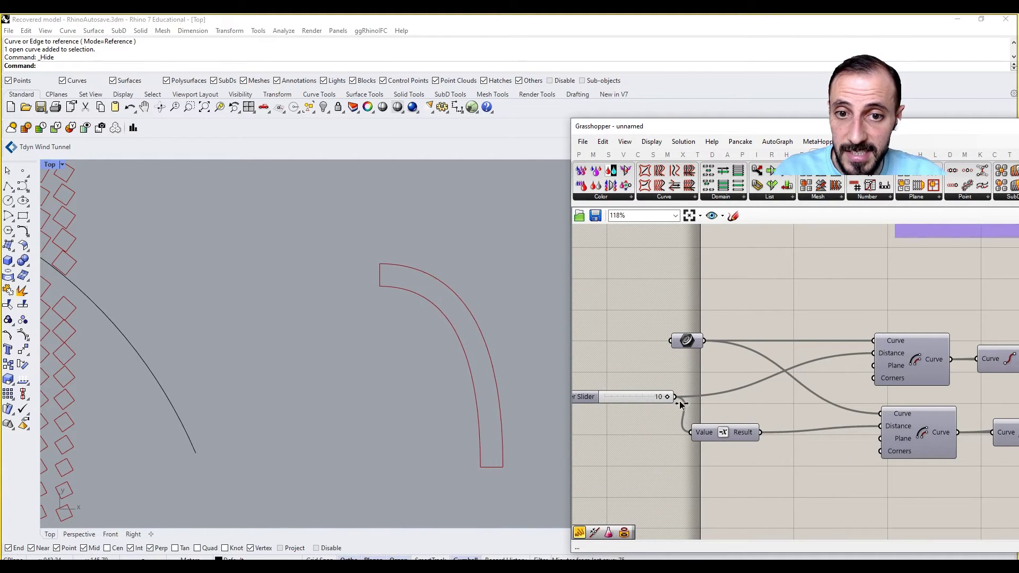
pyautogui.scroll(-5, 682, 403)
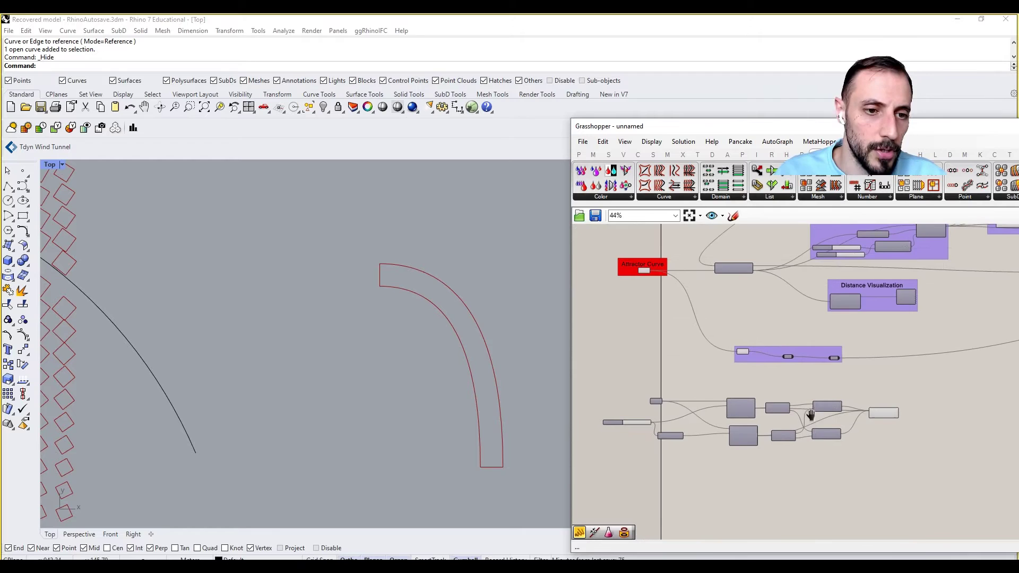
# - Move all offset-and-join components further down the canvas and group them
pyautogui.scroll(1, 849, 404)
pyautogui.scroll(-2, 939, 373)
pyautogui.moveTo(939, 373); pyautogui.dragTo(654, 446)
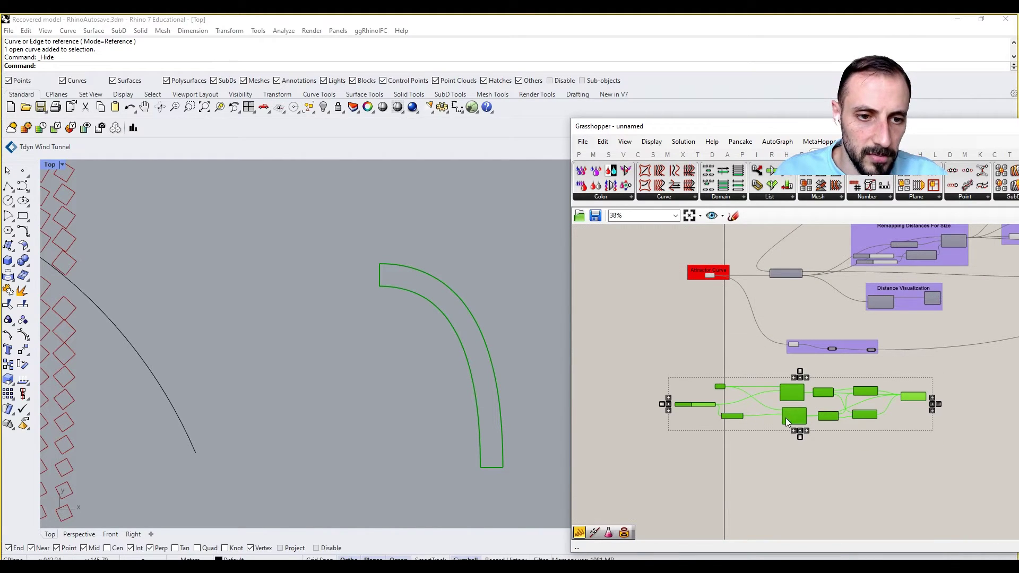
pyautogui.moveTo(786, 420); pyautogui.dragTo(759, 506)
pyautogui.hotkey('ctrl', 'g')
pyautogui.click(771, 419)
# - Place a Scribble above the new group and set its text size to 75
pyautogui.doubleClick(772, 419)
pyautogui.write('sc')
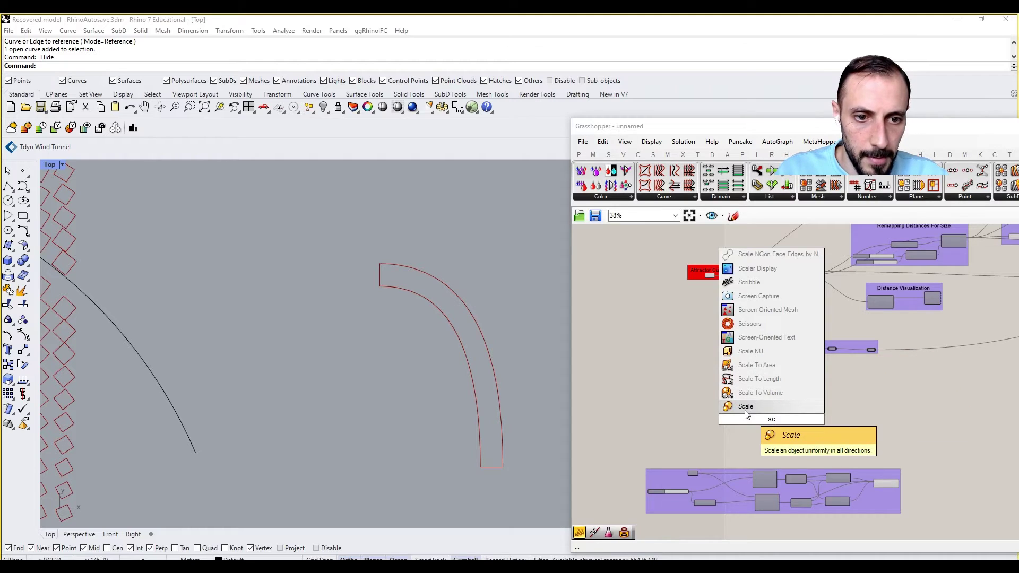
pyautogui.write('r')
pyautogui.click(748, 381)
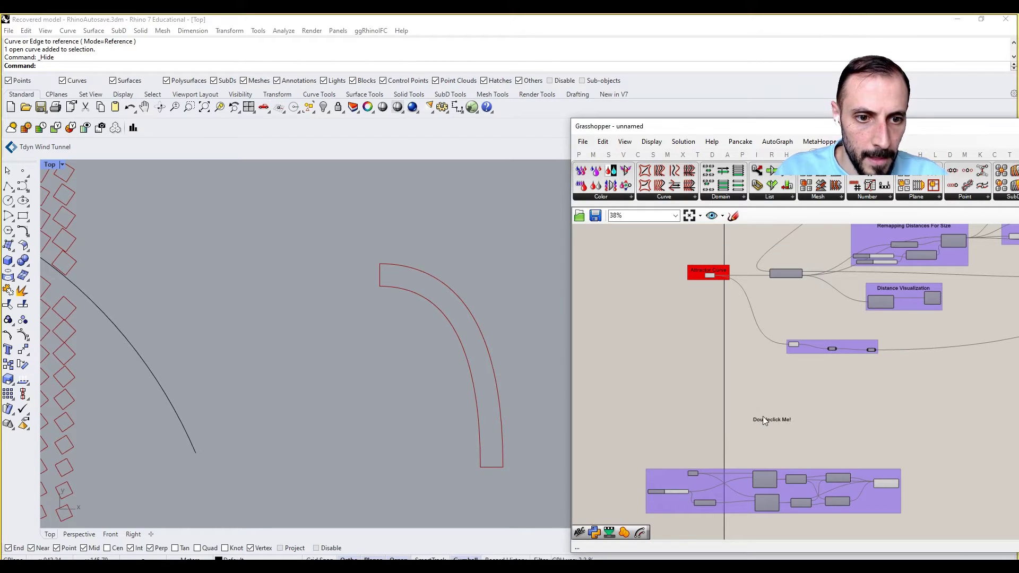
pyautogui.doubleClick(763, 421)
pyautogui.moveTo(742, 449)
pyautogui.mouseDown()
pyautogui.moveTo(806, 450)
pyautogui.moveTo(762, 450)
pyautogui.moveTo(733, 480)
pyautogui.mouseUp()
pyautogui.click(790, 479)
# - Add the scribble to the group and change its text to "Road Logic"
pyautogui.scroll(2, 786, 444)
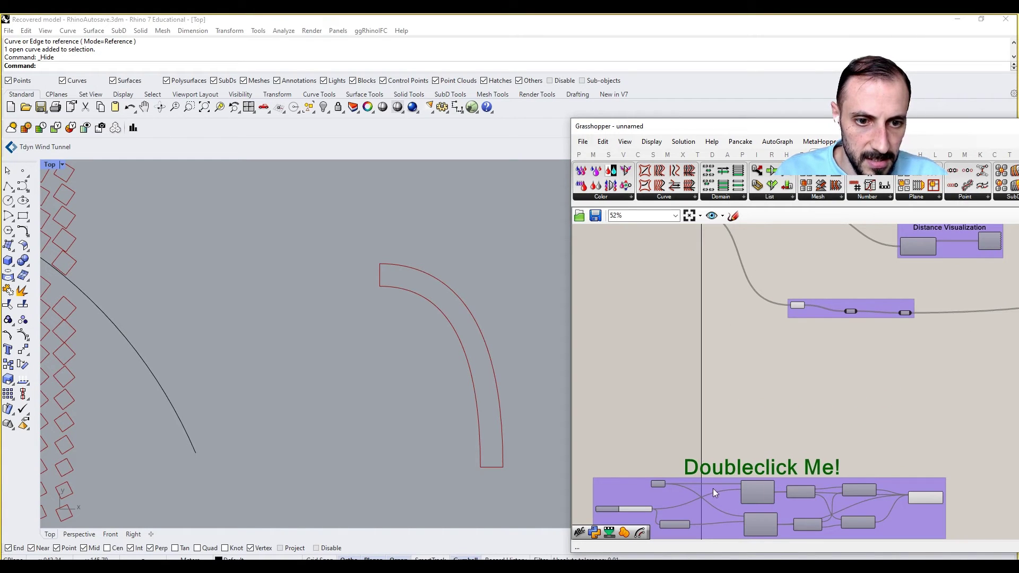
pyautogui.rightClick(726, 500)
pyautogui.click(753, 519)
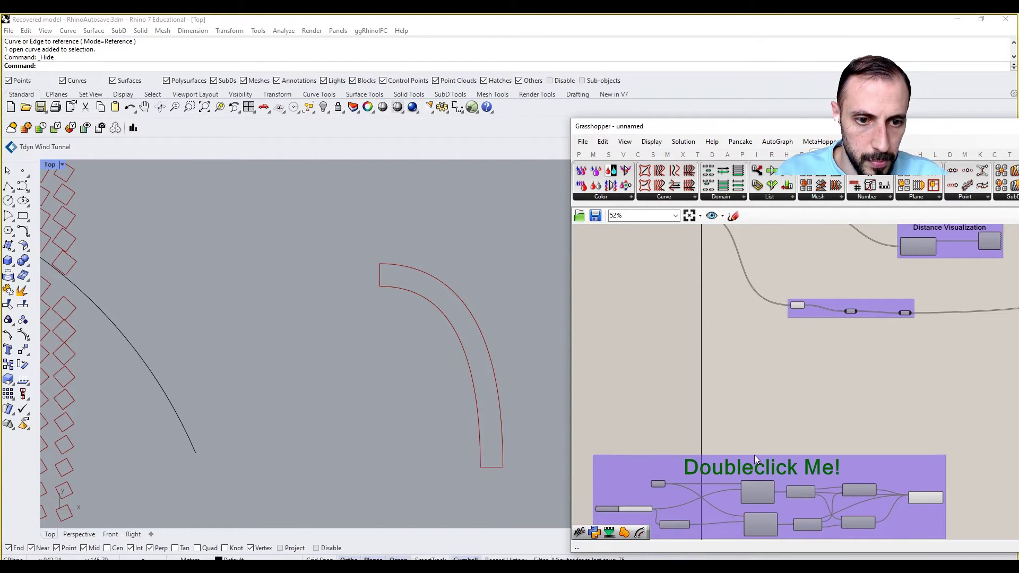
pyautogui.doubleClick(751, 467)
pyautogui.write('Road Logic')
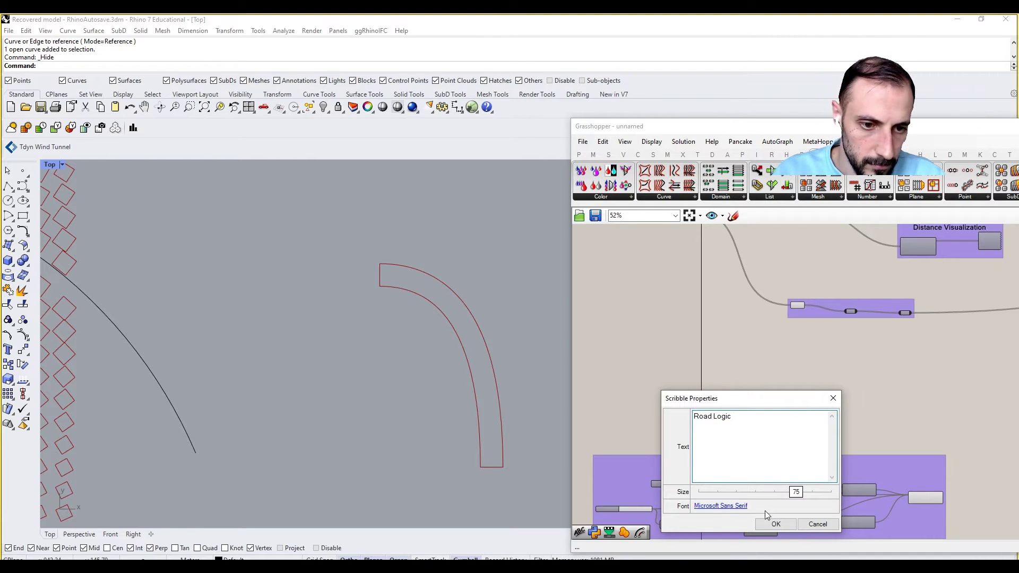
pyautogui.click(775, 523)
pyautogui.scroll(-1, 787, 456)
pyautogui.scroll(1, 779, 460)
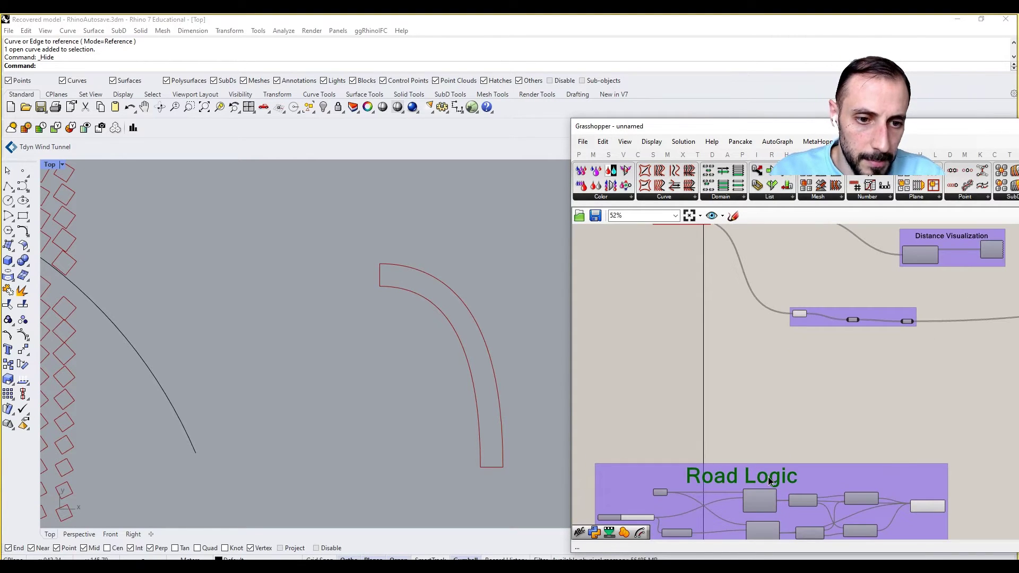
# - Move the Road Logic title slightly higher above the group's components
pyautogui.moveTo(757, 447); pyautogui.dragTo(746, 374, button='right')
pyautogui.scroll(3, 668, 431)
pyautogui.scroll(-1, 653, 416)
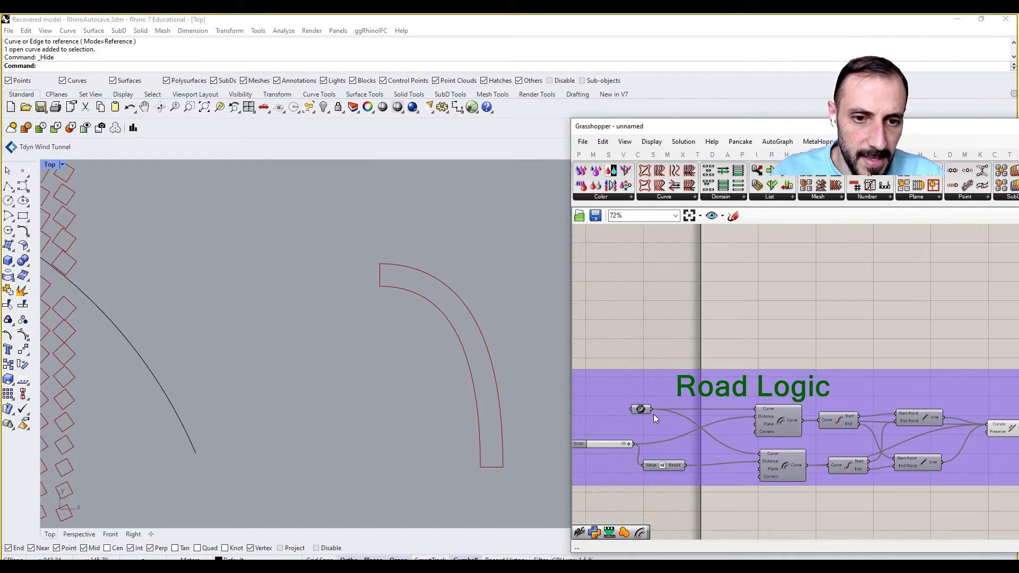
pyautogui.moveTo(685, 392); pyautogui.dragTo(696, 361)
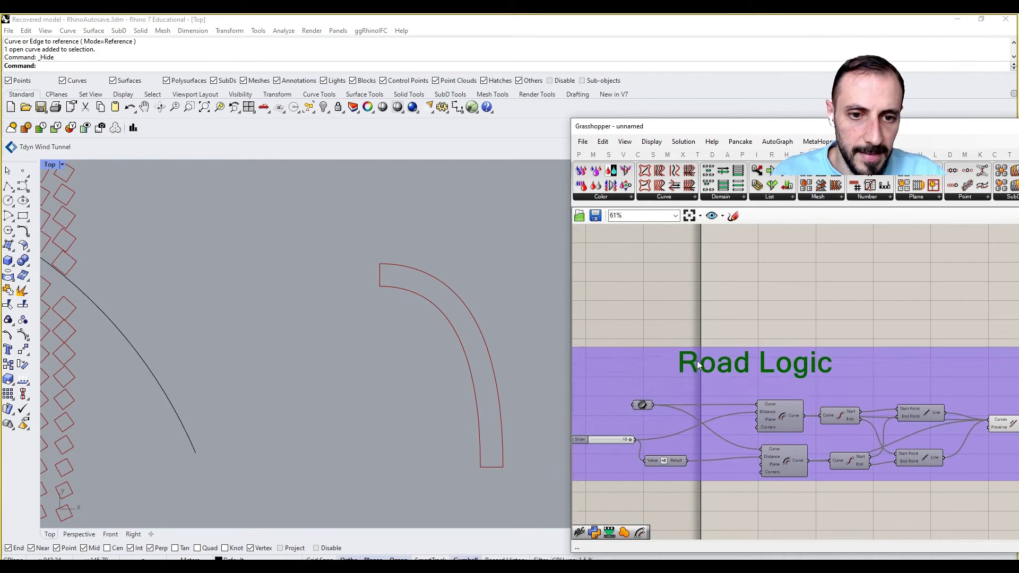
# - Copy all Road Logic components without the title and place the copy just below the relay group
pyautogui.scroll(-2, 696, 361)
pyautogui.moveTo(614, 450); pyautogui.dragTo(915, 379)
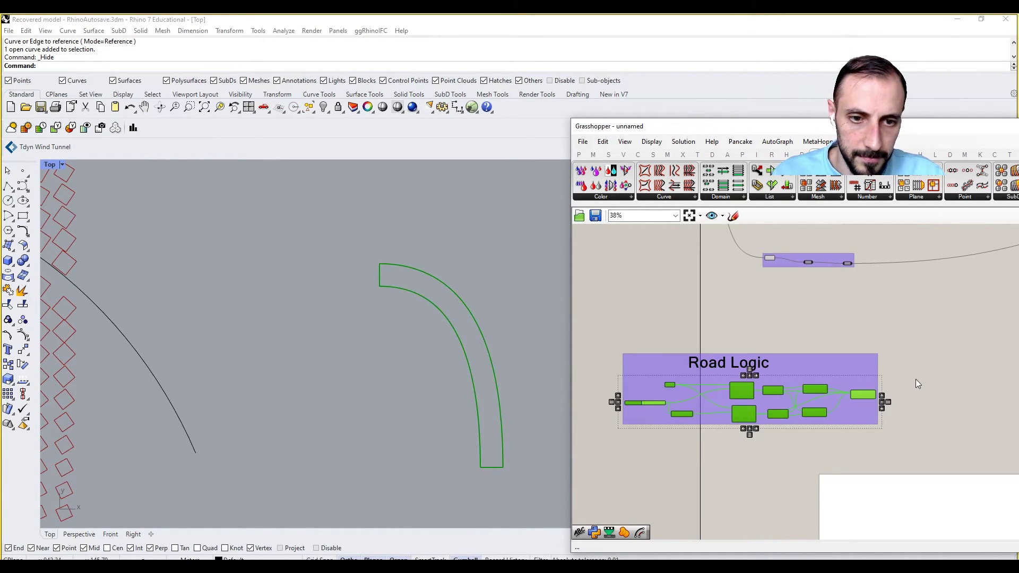
pyautogui.hotkey('ctrl', 'c')
pyautogui.hotkey('ctrl', 'v')
pyautogui.moveTo(867, 403); pyautogui.dragTo(1003, 307)
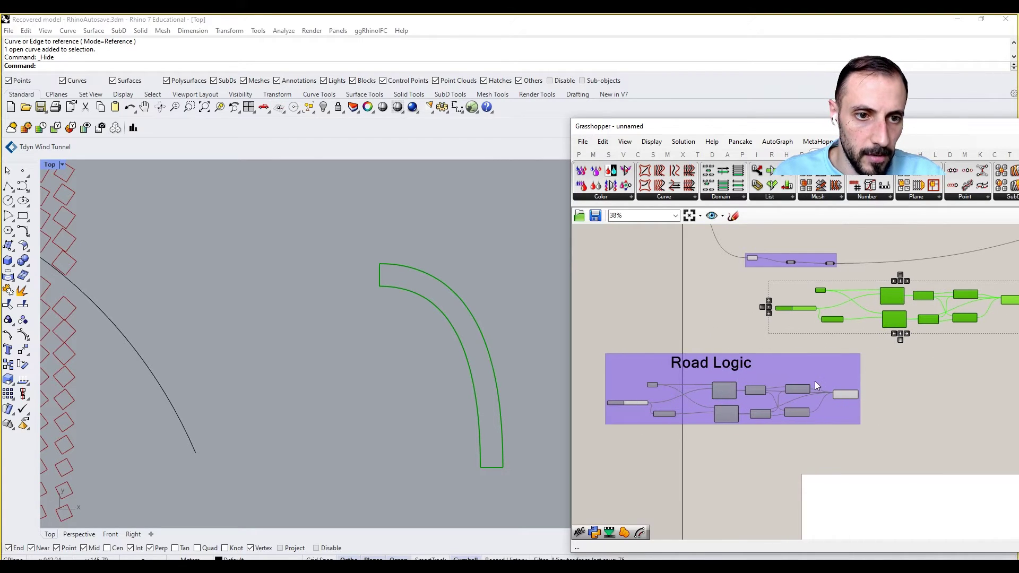
# - Change the Road Logic group's colour to yellow
pyautogui.rightClick(814, 380)
pyautogui.moveTo(845, 486)
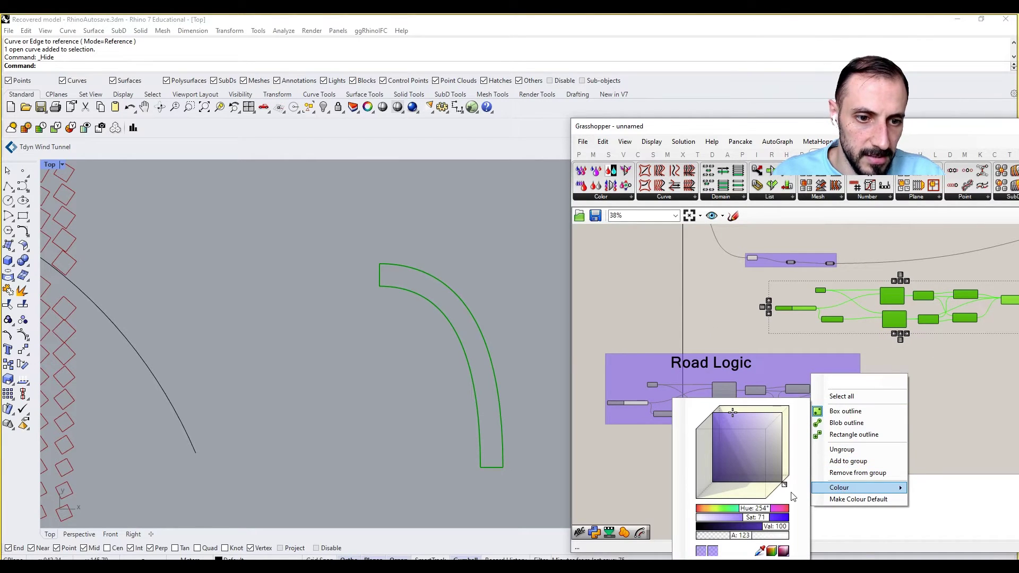
pyautogui.moveTo(764, 509); pyautogui.dragTo(785, 534)
pyautogui.click(988, 399)
# - Move the Road Logic group to a free canvas area away from the copied components
pyautogui.moveTo(958, 377); pyautogui.dragTo(874, 404, button='right')
pyautogui.scroll(-6, 735, 387)
pyautogui.moveTo(735, 387); pyautogui.dragTo(688, 443)
pyautogui.click(737, 385)
# - Shift the copy's upper Offset Curve slightly and connect the first relay's output to the copied Curve parameter
pyautogui.scroll(8, 800, 368)
pyautogui.moveTo(627, 359); pyautogui.dragTo(809, 384, button='right')
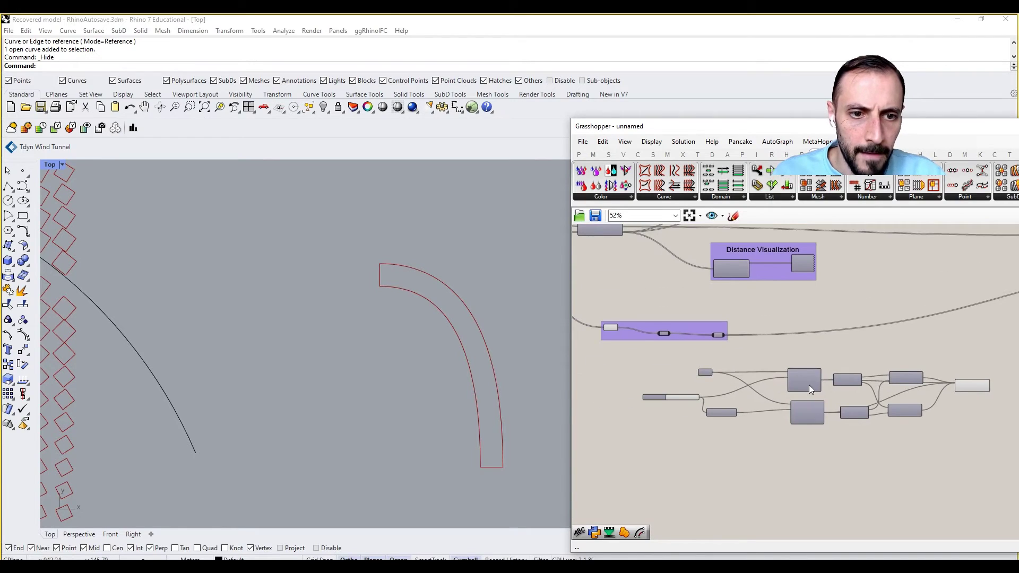
pyautogui.moveTo(809, 385)
pyautogui.mouseDown()
pyautogui.moveTo(822, 384)
pyautogui.moveTo(800, 387)
pyautogui.mouseUp()
pyautogui.scroll(3, 665, 331)
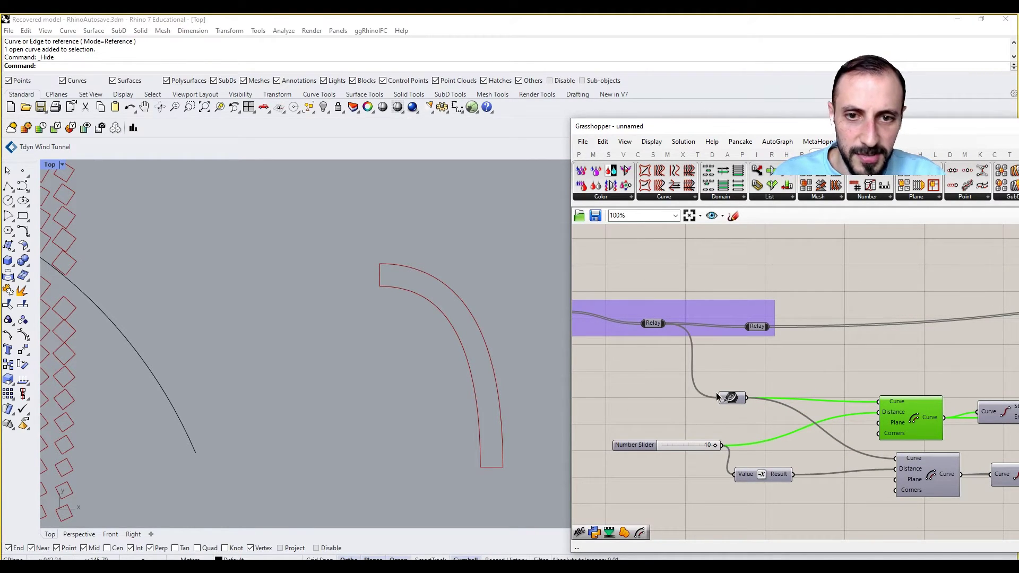
# - Examine the road outlines generated from the relayed curves, checking the copied Curve parameter and Join Curves component
pyautogui.scroll(-5, 364, 370)
pyautogui.scroll(2, 382, 365)
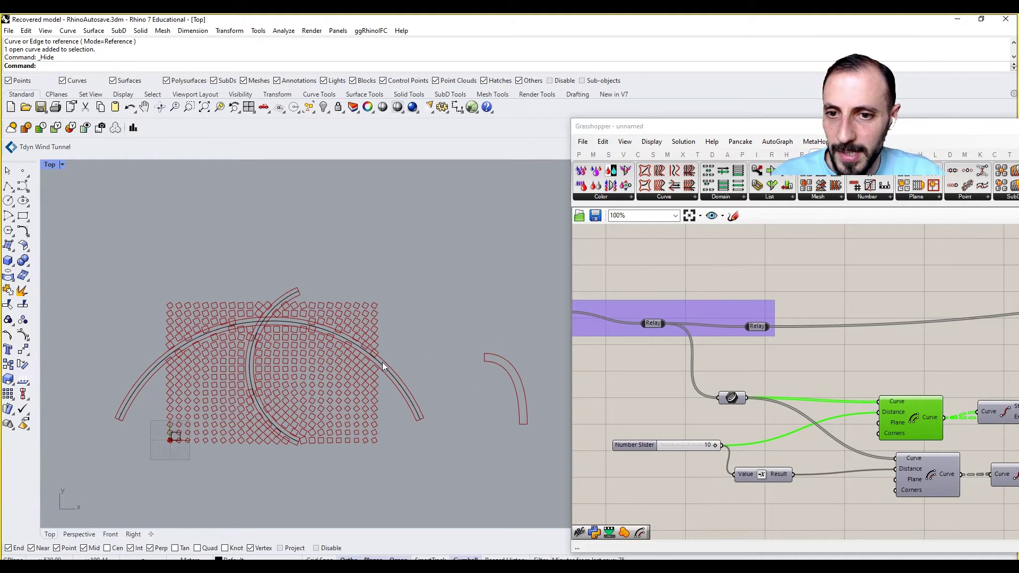
pyautogui.click(732, 399)
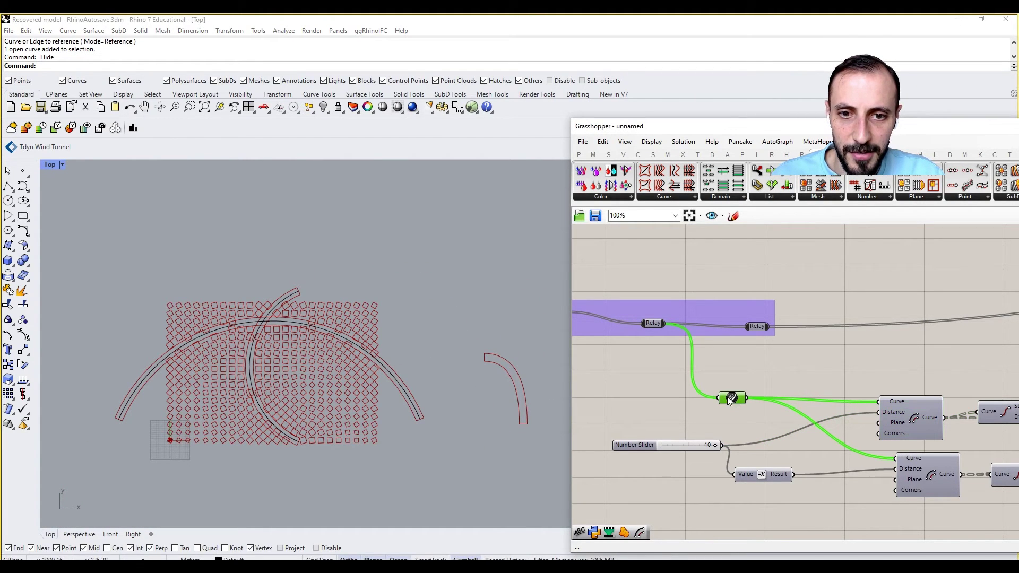
pyautogui.scroll(-3, 756, 422)
pyautogui.scroll(2, 934, 412)
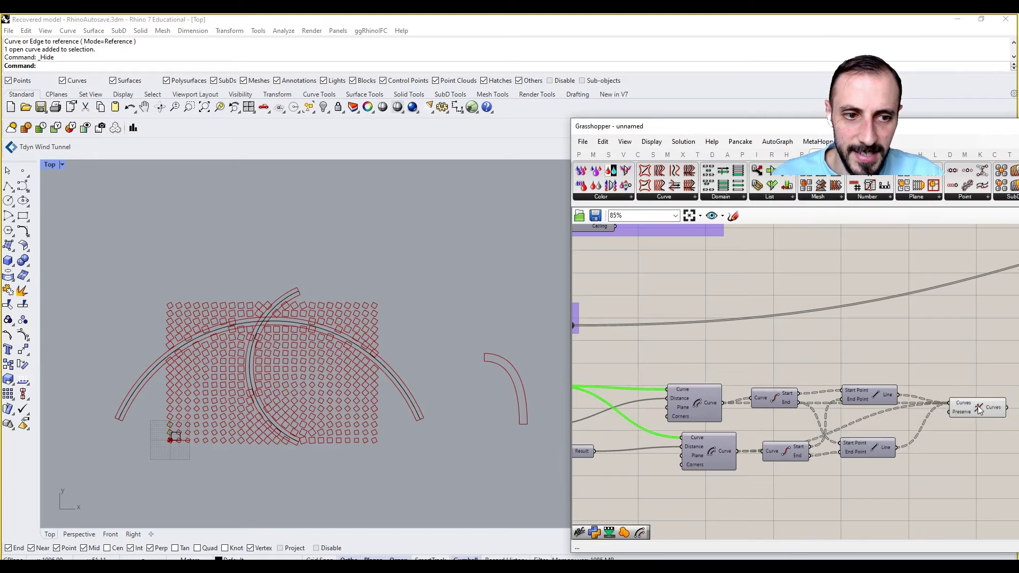
pyautogui.click(977, 405)
pyautogui.click(801, 382)
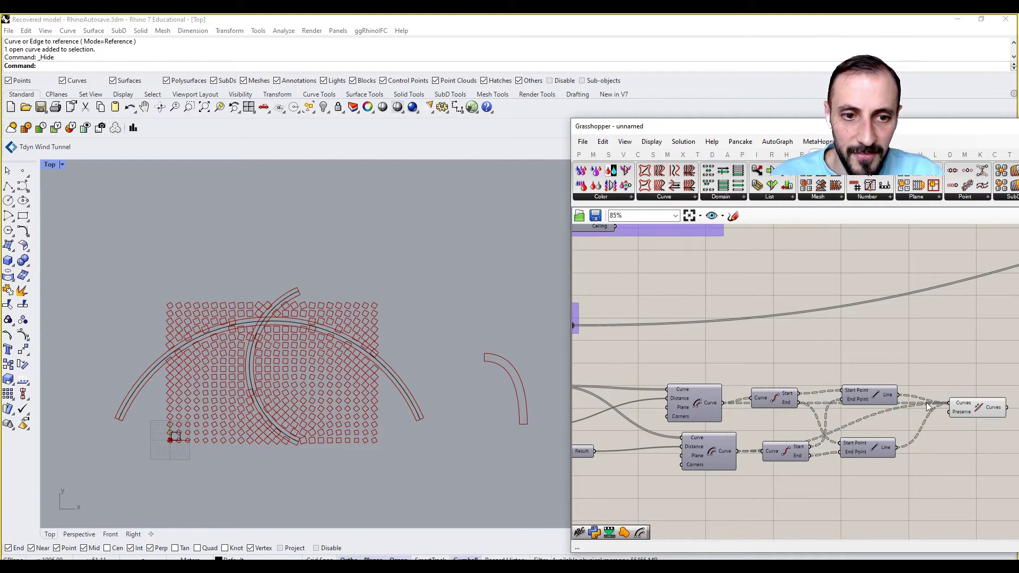
pyautogui.click(988, 413)
# - Turn off the preview of the Join Curves component in the Road Logic group
pyautogui.scroll(-5, 688, 396)
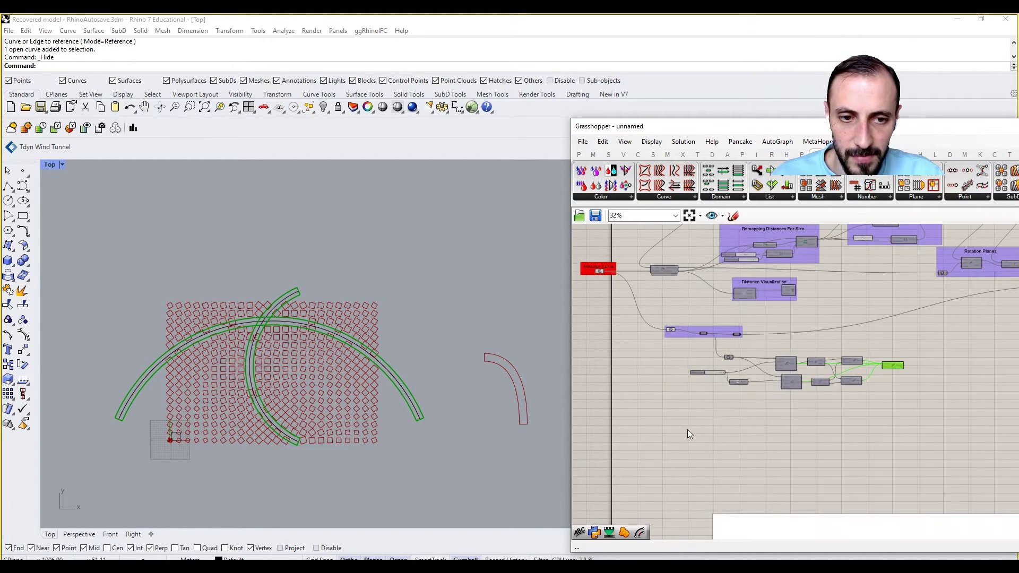
pyautogui.scroll(3, 823, 452)
pyautogui.middleClick(850, 343)
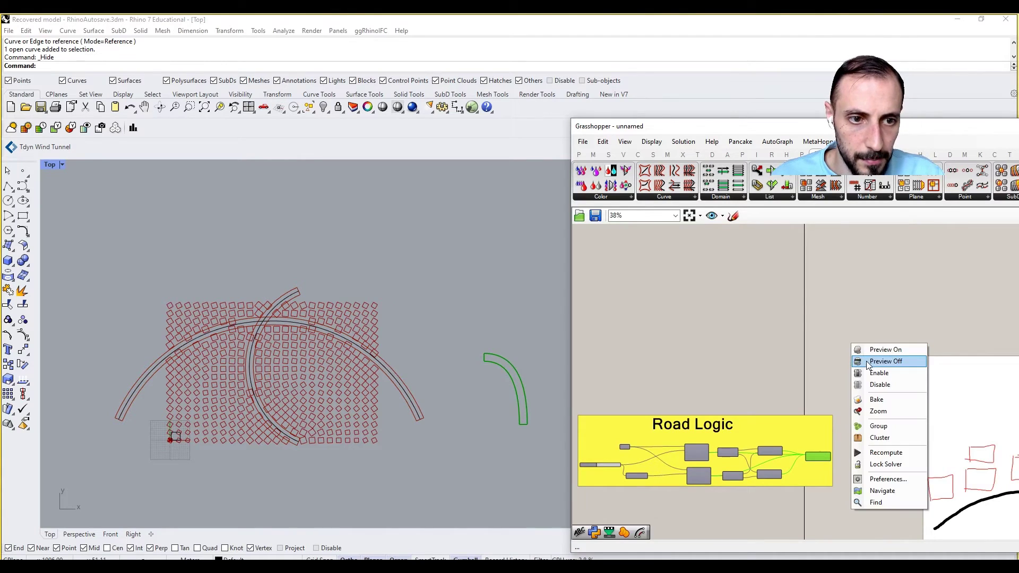
pyautogui.click(866, 362)
pyautogui.moveTo(894, 312); pyautogui.dragTo(787, 421, button='right')
pyautogui.moveTo(802, 276); pyautogui.dragTo(790, 314, button='right')
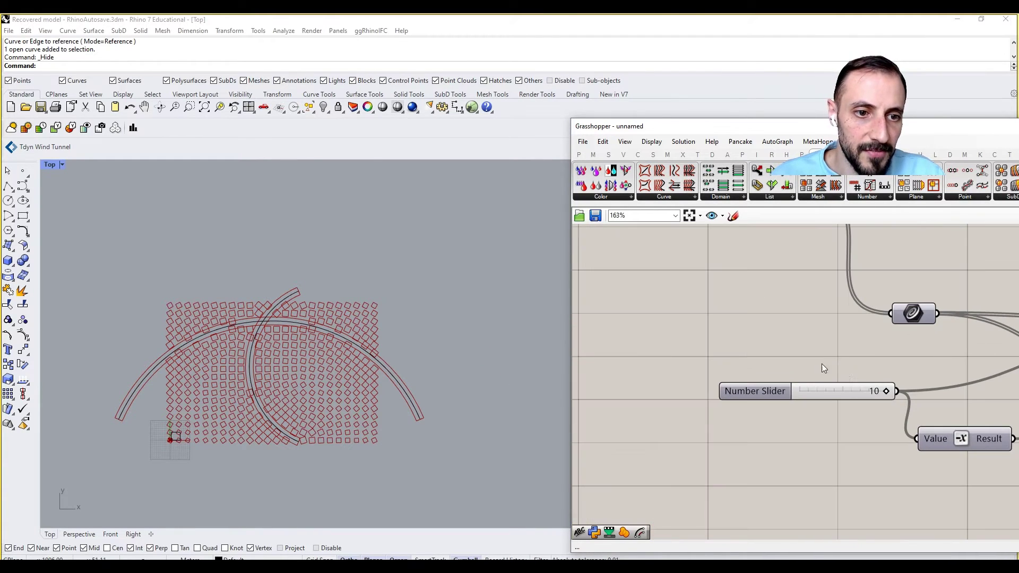
# - Set the road offset slider to 9 and copy the smaller arc curve horizontally toward the grid's left side
pyautogui.moveTo(886, 392)
pyautogui.mouseDown()
pyautogui.moveTo(868, 393)
pyautogui.moveTo(881, 392)
pyautogui.mouseUp()
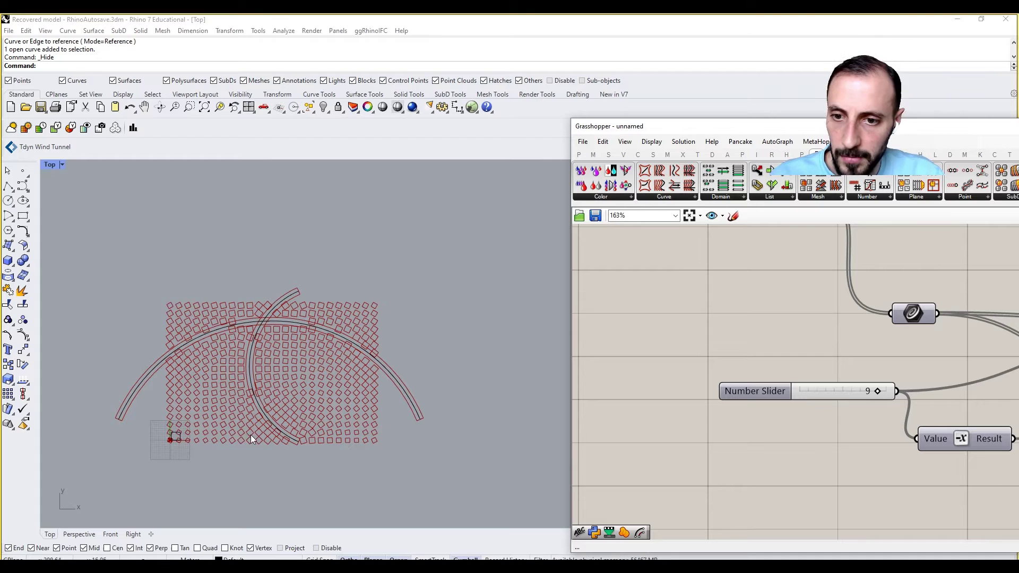
pyautogui.scroll(2, 211, 415)
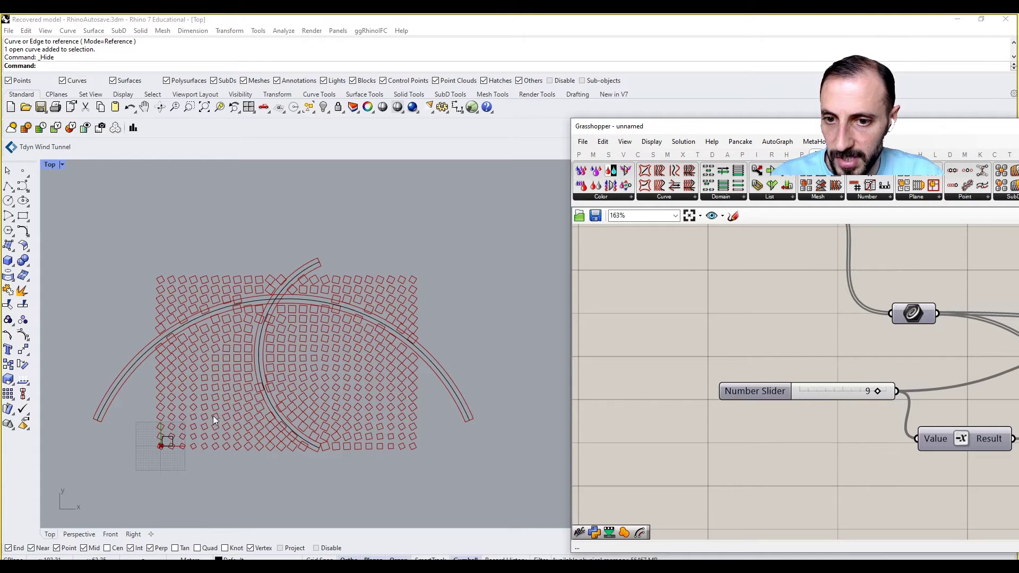
pyautogui.click(259, 371)
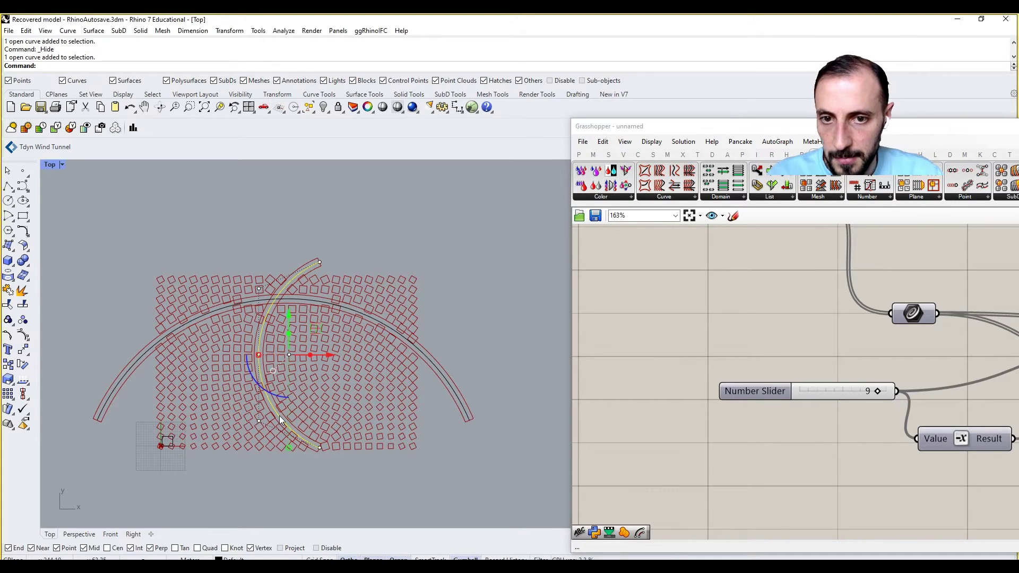
pyautogui.write('Copy')
pyautogui.press('Return')
pyautogui.click(286, 433)
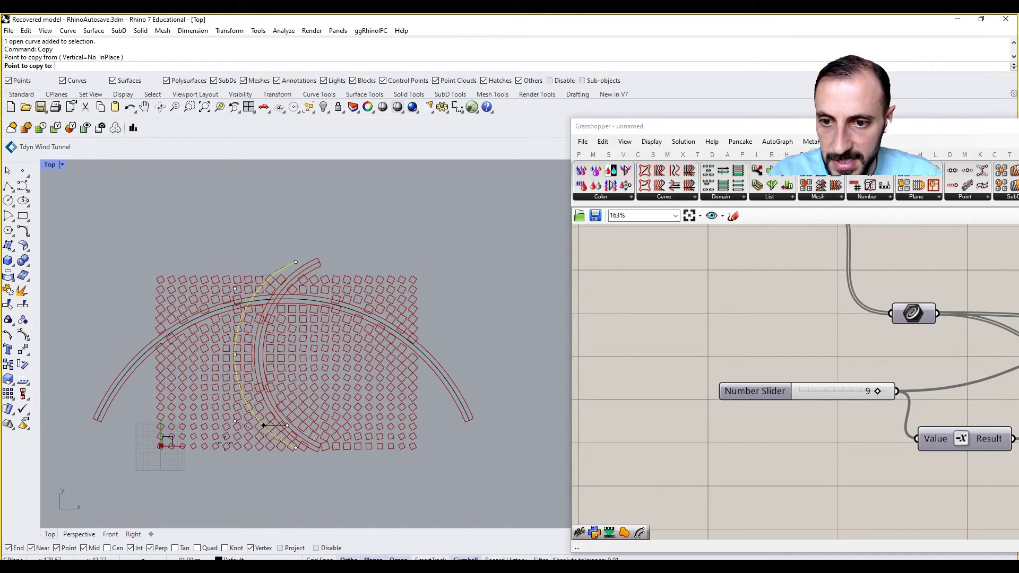
pyautogui.click(216, 433)
pyautogui.press('Return')
# - Scale the copied arc by a factor of 0.5 about its midpoint
pyautogui.click(218, 427)
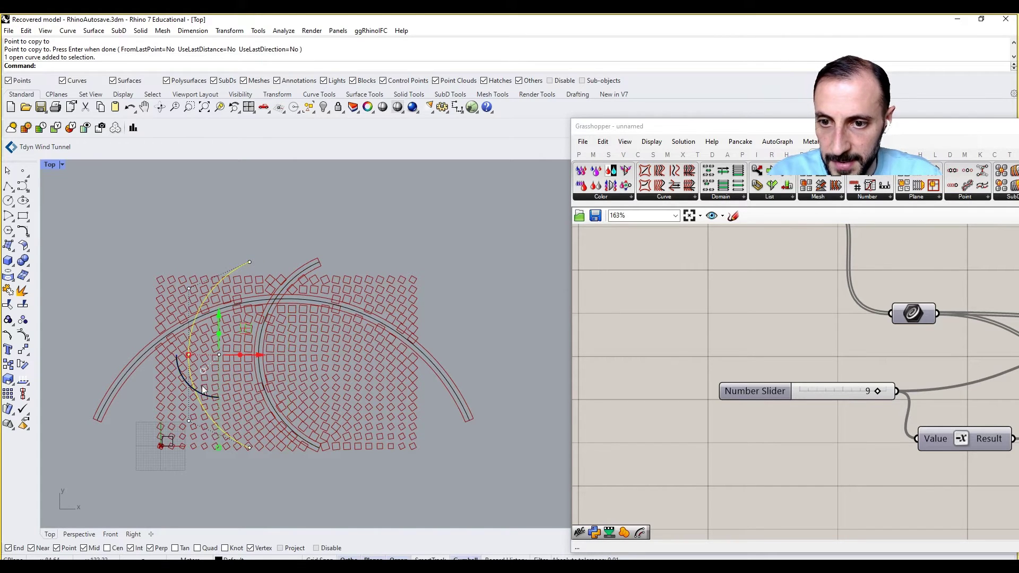
pyautogui.write('Scale')
pyautogui.press('Return')
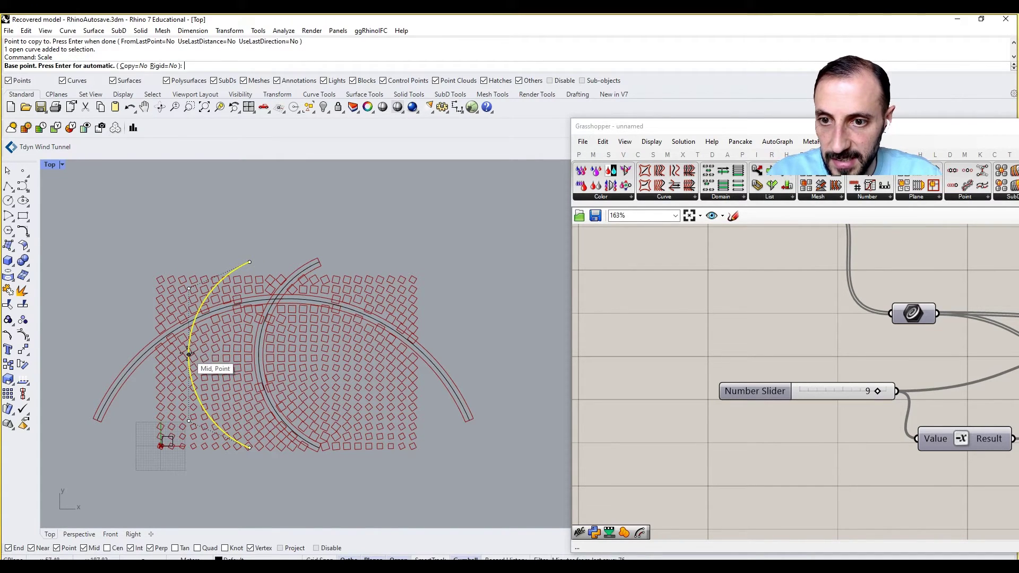
pyautogui.click(189, 353)
pyautogui.write('0.5')
pyautogui.press('Return')
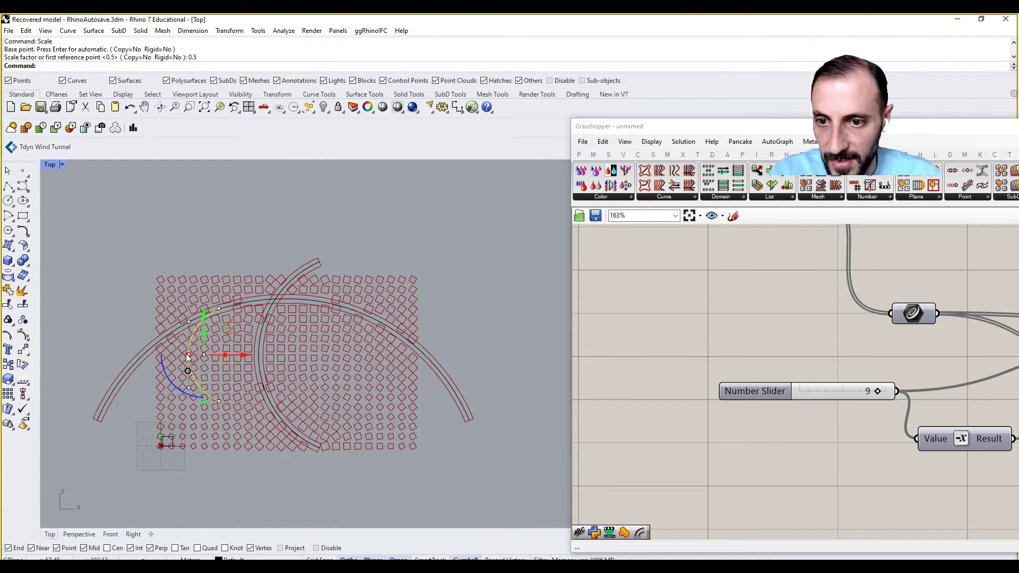
# - Flip the scaled arc, turn Ortho off, rotate it further and place it around the grid's lower-left corner
pyautogui.moveTo(238, 391); pyautogui.dragTo(206, 348)
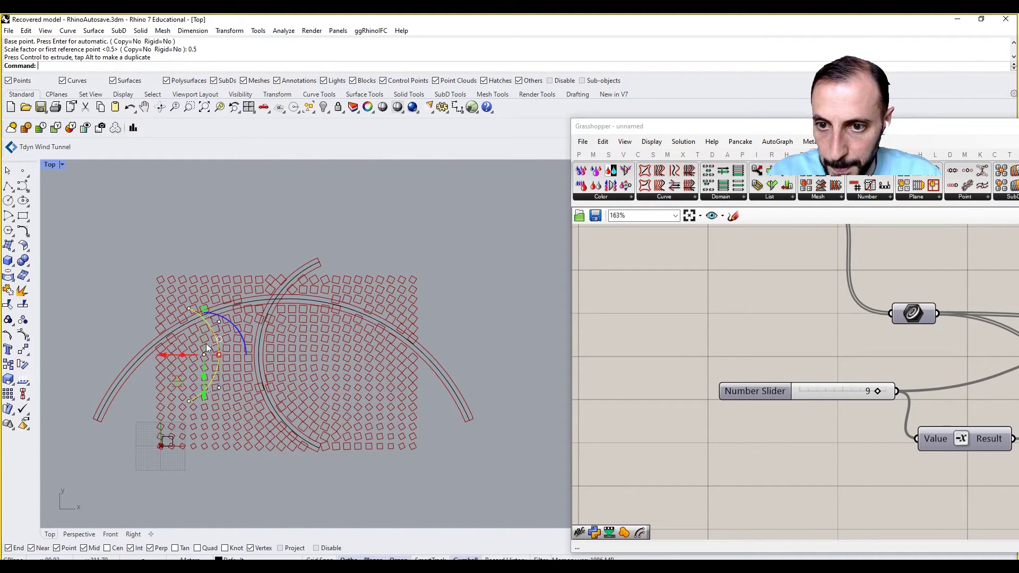
pyautogui.press('F8')
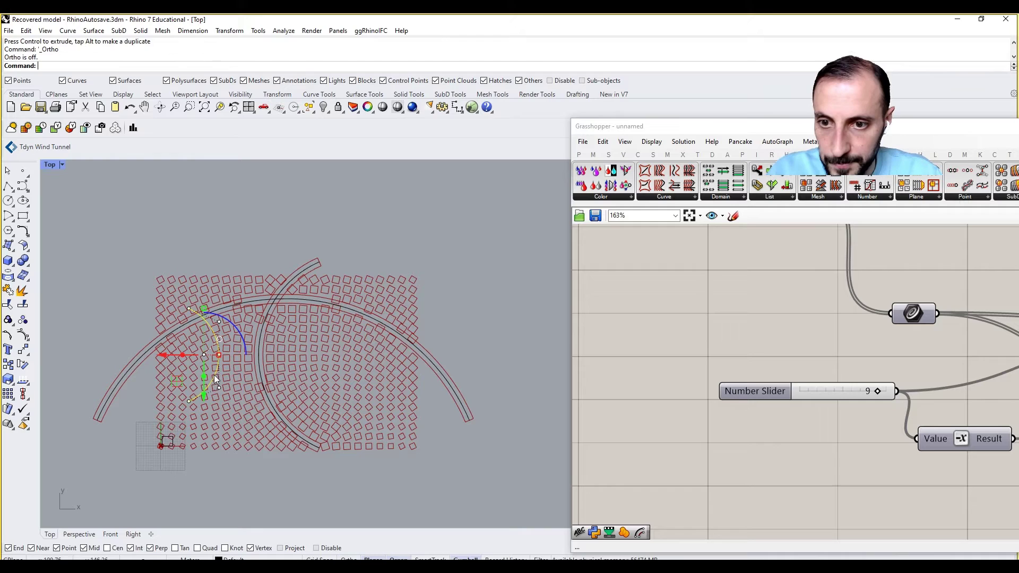
pyautogui.moveTo(246, 334); pyautogui.dragTo(215, 300)
pyautogui.moveTo(180, 380); pyautogui.dragTo(191, 447)
# - Select all three arcs and reference them together in the Attractor Curve parameter
pyautogui.click(246, 466)
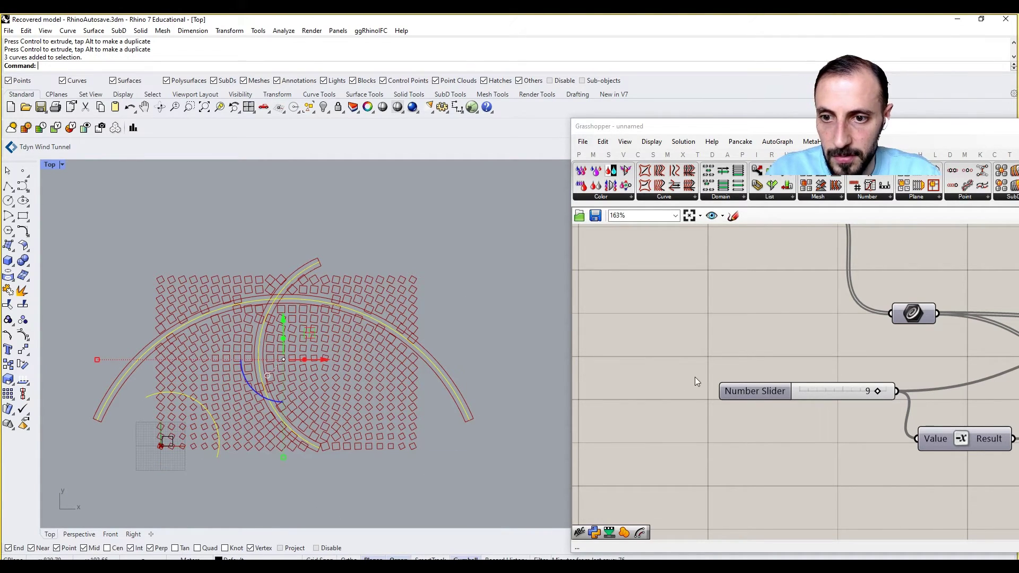
pyautogui.scroll(-6, 828, 362)
pyautogui.moveTo(675, 381); pyautogui.dragTo(725, 443, button='right')
pyautogui.scroll(3, 681, 281)
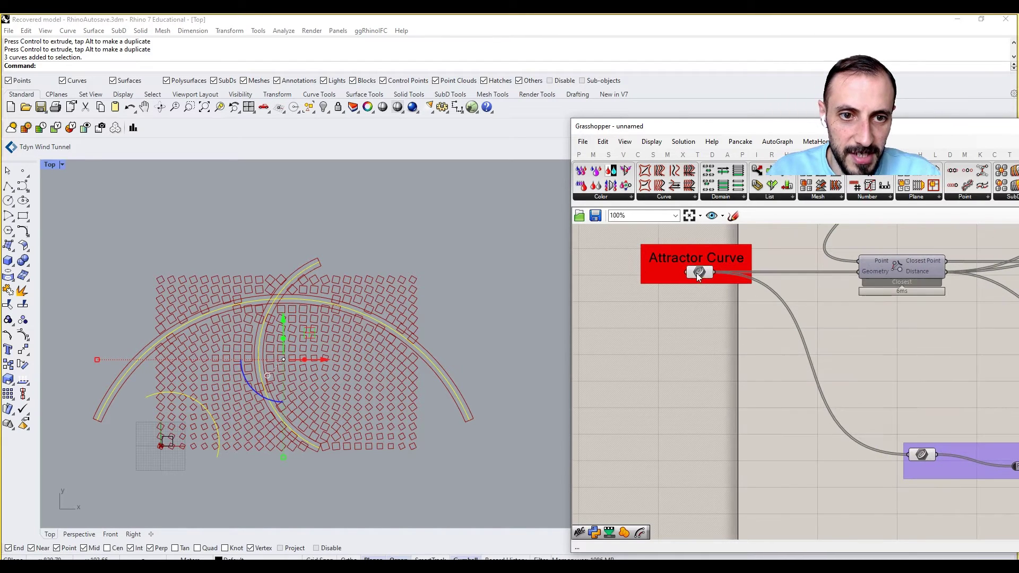
pyautogui.rightClick(696, 272)
pyautogui.click(745, 427)
pyautogui.click(420, 483)
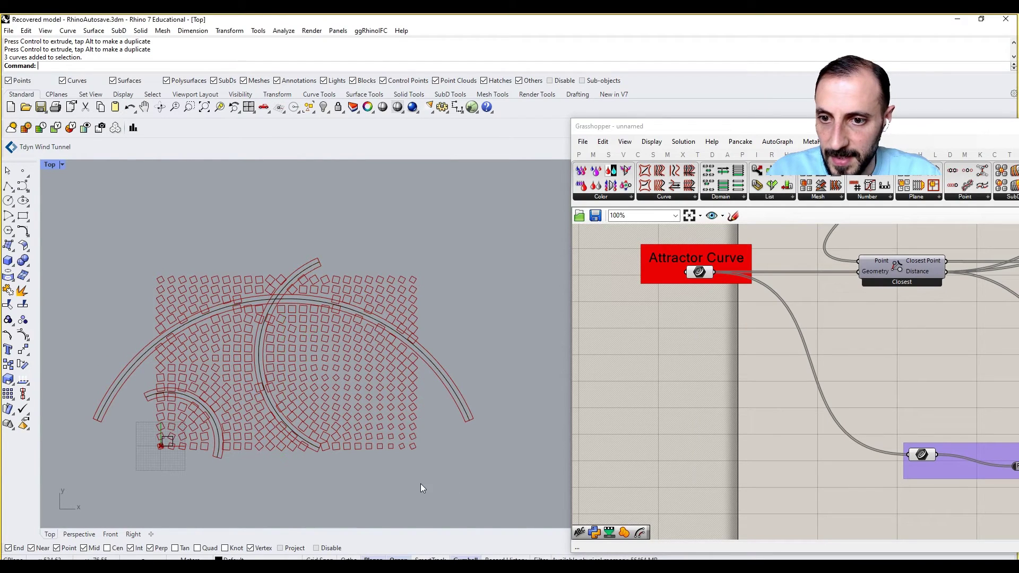
pyautogui.scroll(2, 218, 423)
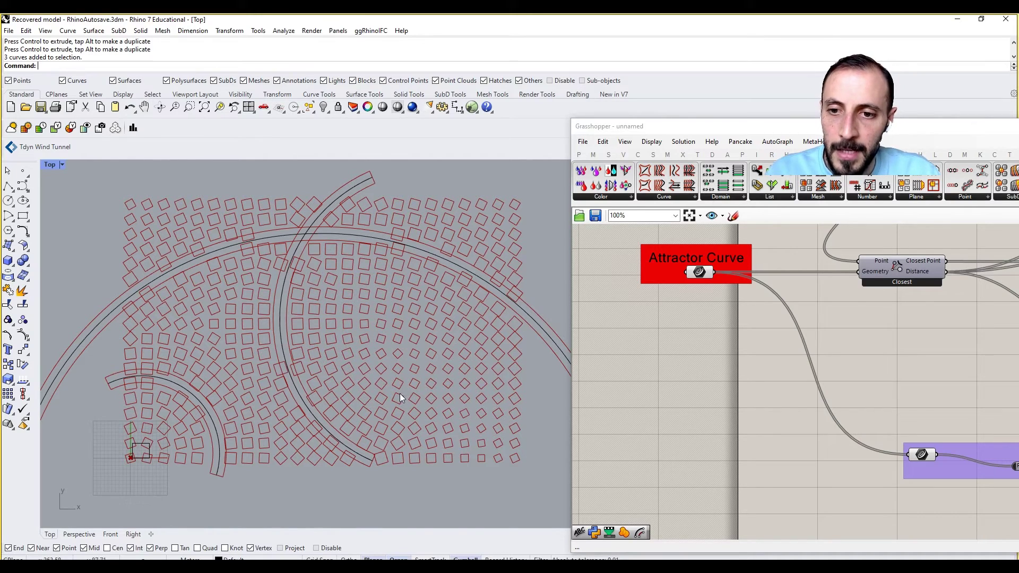
# - Group the copied road components, from the Number Slider through Join Curves
pyautogui.moveTo(746, 428); pyautogui.dragTo(688, 412, button='right')
pyautogui.scroll(-5, 683, 407)
pyautogui.moveTo(864, 426); pyautogui.dragTo(573, 458, button='right')
pyautogui.moveTo(744, 450); pyautogui.dragTo(881, 399, button='right')
pyautogui.moveTo(887, 424); pyautogui.dragTo(621, 483)
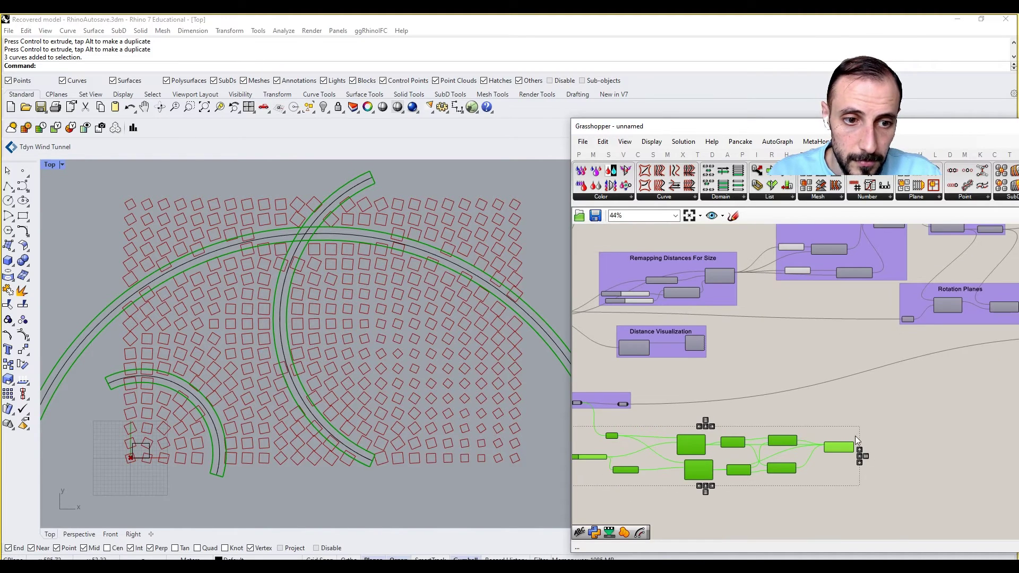
pyautogui.scroll(1, 855, 435)
pyautogui.hotkey('ctrl', 'g')
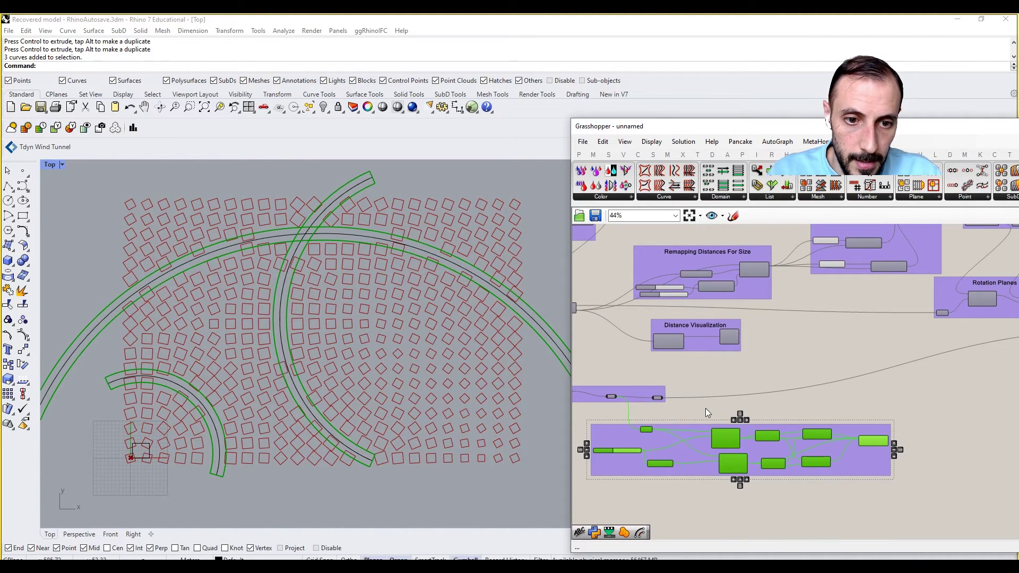
# - Duplicate the Distance Visualization label above the new road group and add the duplicate to that group
pyautogui.click(703, 324)
pyautogui.keyDown('alt'); pyautogui.moveTo(704, 324); pyautogui.dragTo(709, 423); pyautogui.keyUp('alt')
pyautogui.rightClick(697, 424)
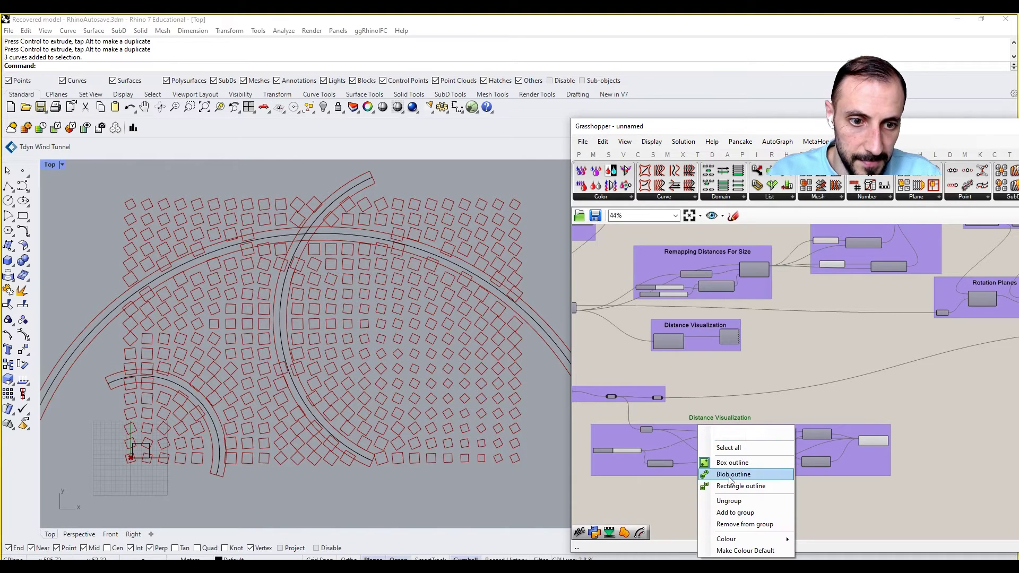
pyautogui.click(724, 514)
# - Change the duplicated label's text to "Road Formations"
pyautogui.scroll(3, 725, 448)
pyautogui.doubleClick(730, 410)
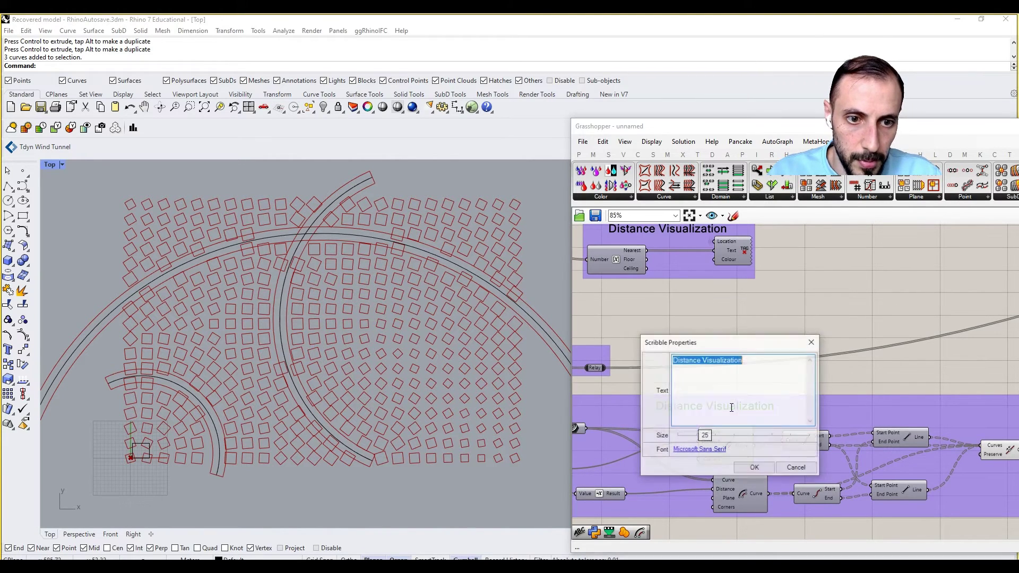
pyautogui.write('Road')
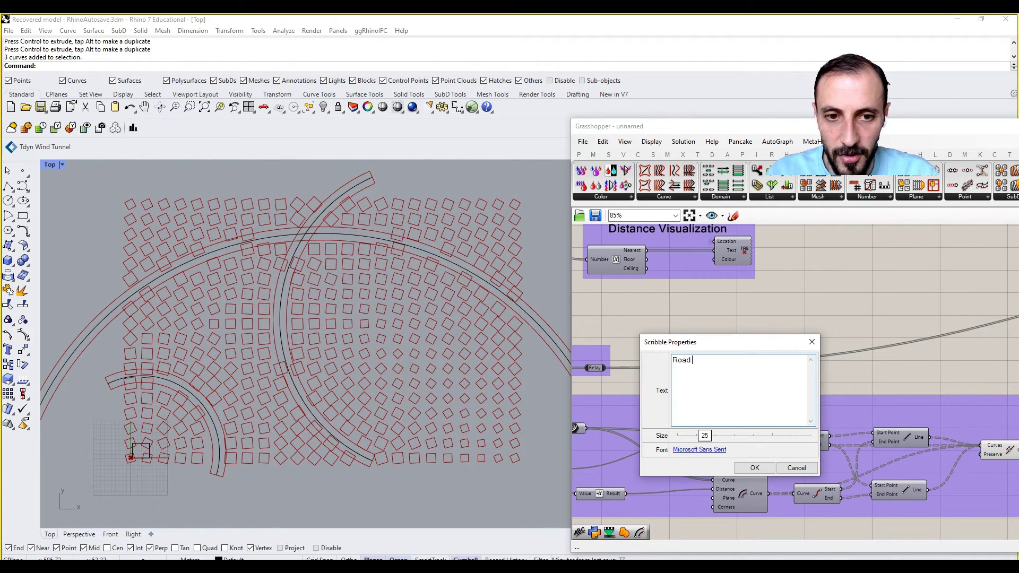
pyautogui.write(' Formations')
pyautogui.click(755, 467)
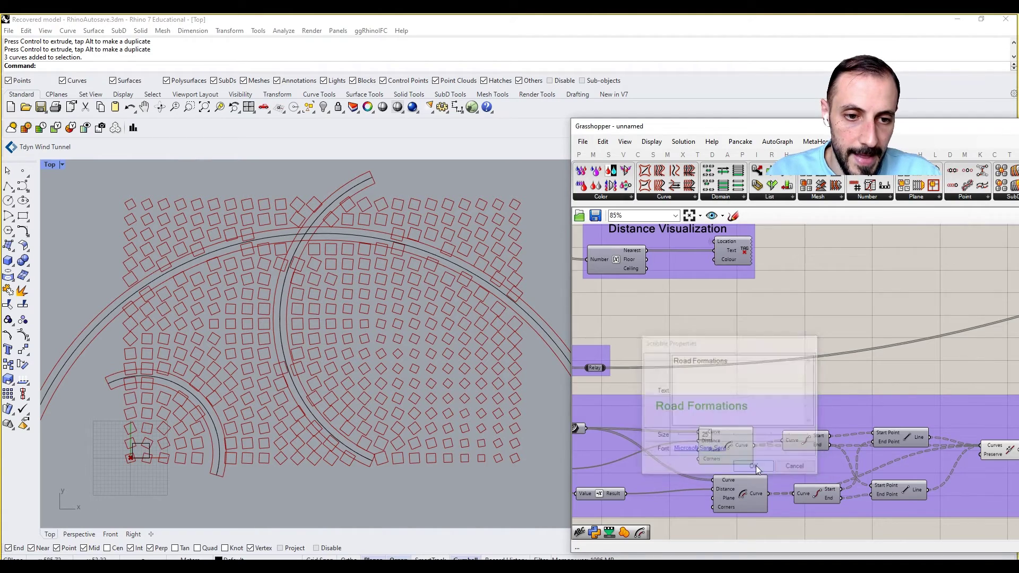
# - Reposition the Road Formations group on free canvas below the Rotation Planes group, ending before Collison Check
pyautogui.scroll(-8, 756, 456)
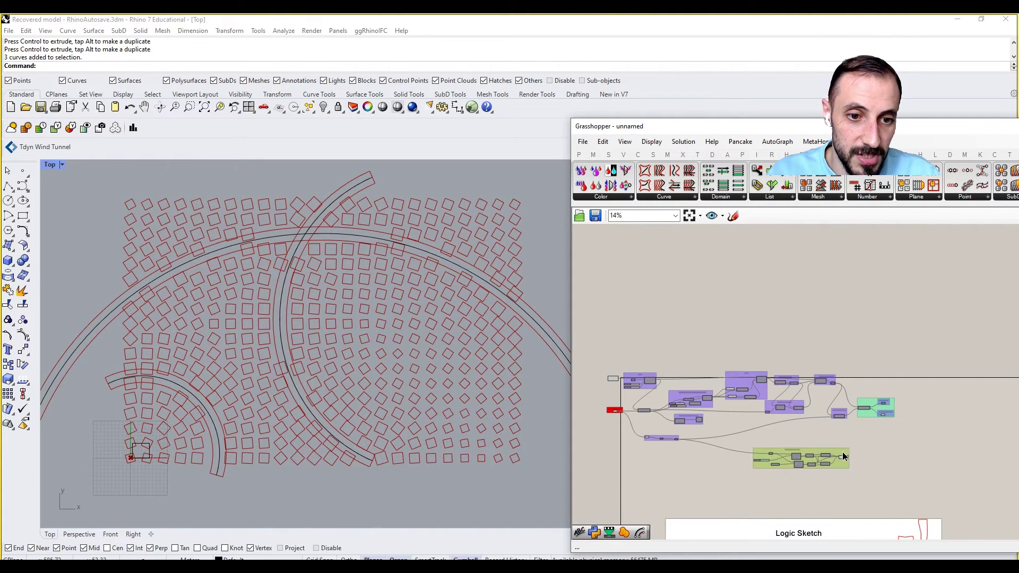
pyautogui.scroll(8, 877, 422)
pyautogui.moveTo(805, 441); pyautogui.dragTo(774, 443)
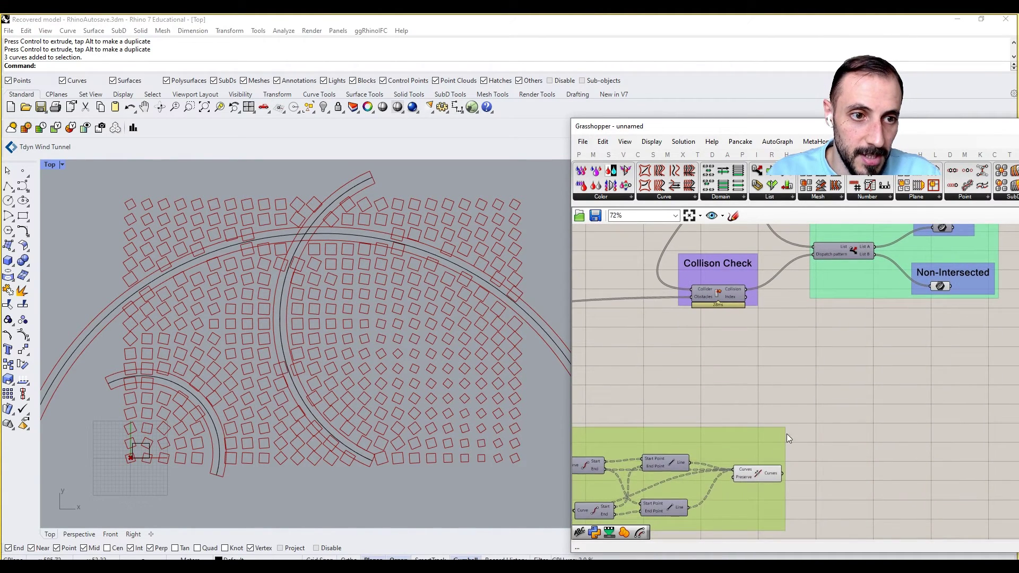
pyautogui.click(814, 414)
pyautogui.moveTo(881, 387); pyautogui.dragTo(847, 423, button='right')
pyautogui.moveTo(782, 364); pyautogui.dragTo(846, 406, button='right')
pyautogui.scroll(-1, 846, 406)
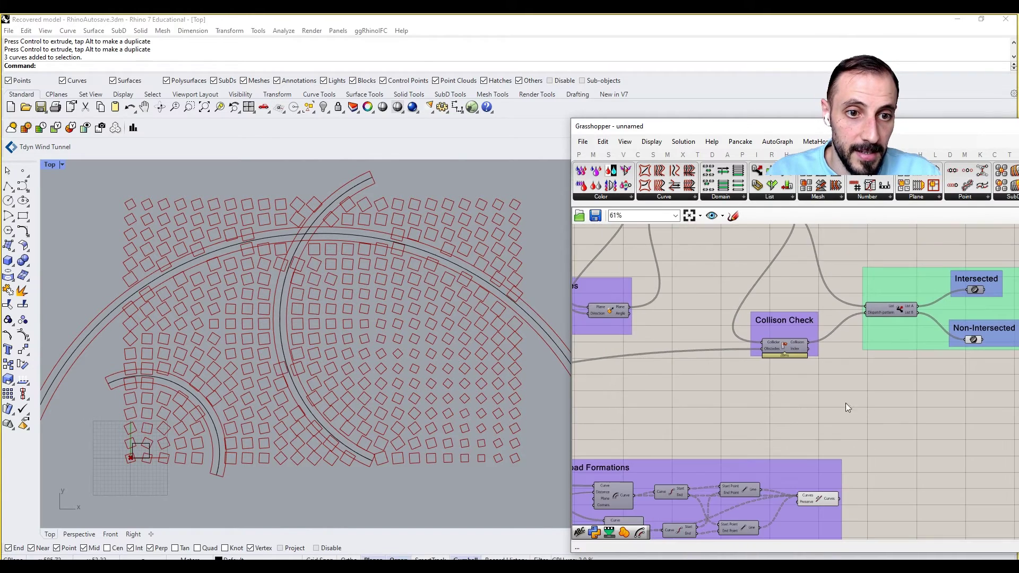
pyautogui.click(807, 467)
pyautogui.scroll(-4, 858, 407)
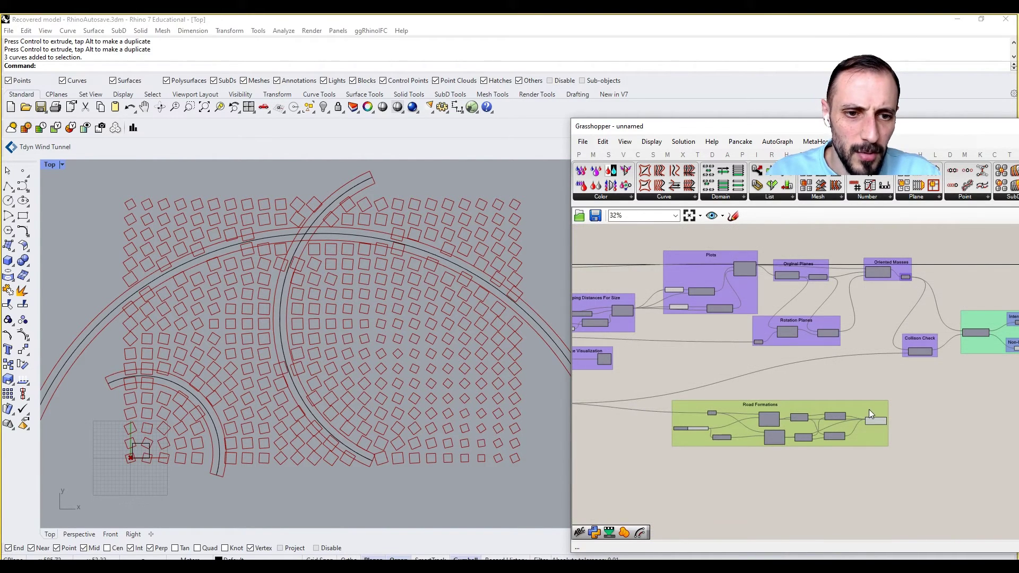
pyautogui.scroll(3, 871, 396)
# - Place a Region Union component beside the Road Formations group and connect the Join Curves output to its Curves input
pyautogui.doubleClick(886, 407)
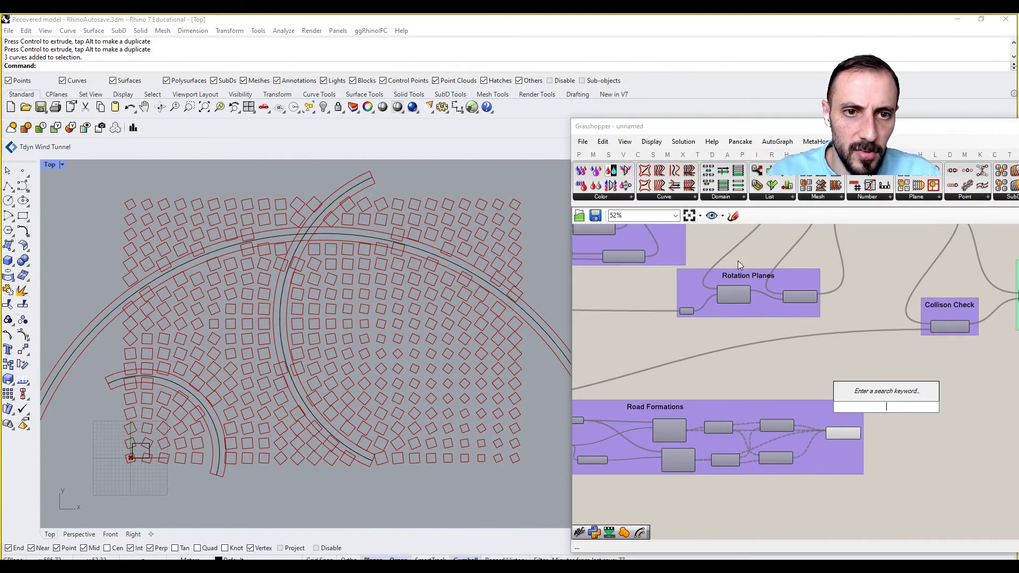
pyautogui.click(637, 154)
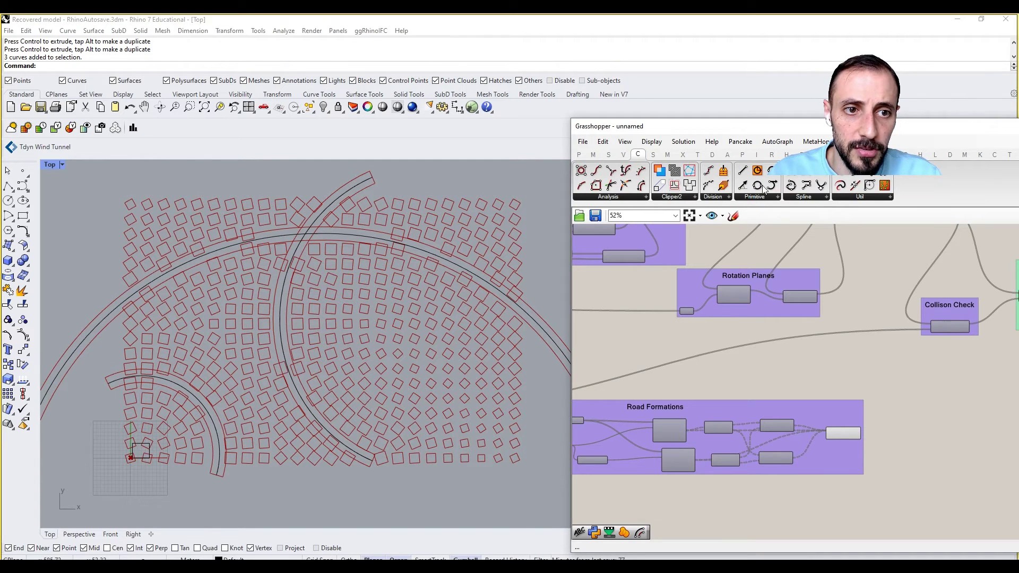
pyautogui.click(683, 155)
pyautogui.click(759, 197)
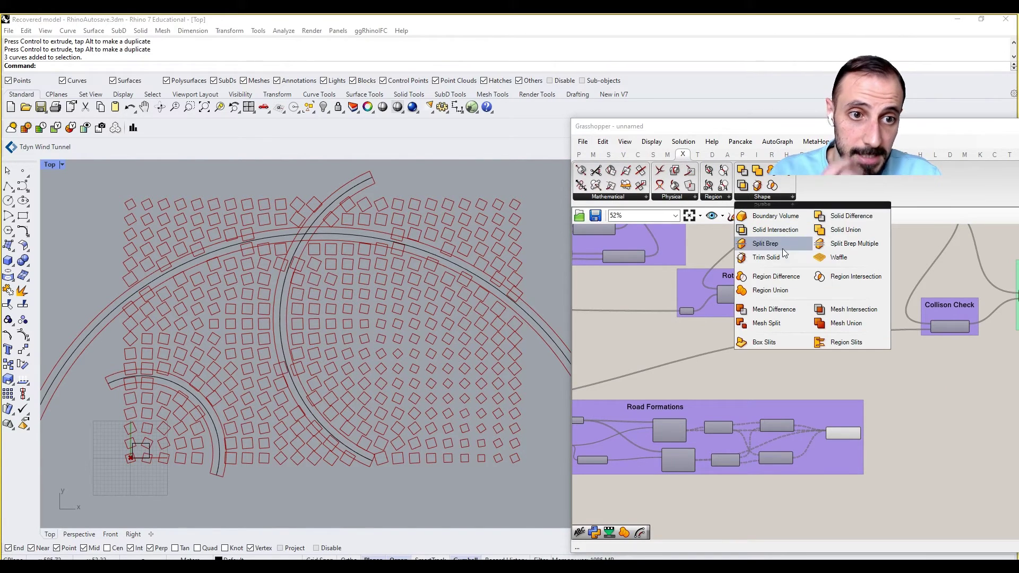
pyautogui.click(784, 286)
pyautogui.click(879, 416)
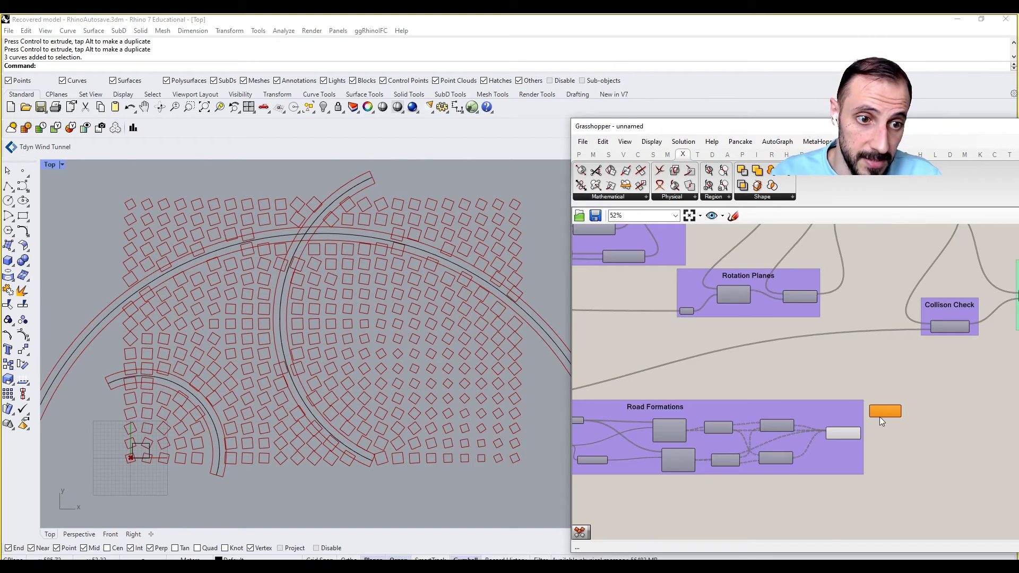
pyautogui.scroll(3, 879, 416)
pyautogui.moveTo(845, 448); pyautogui.dragTo(926, 412)
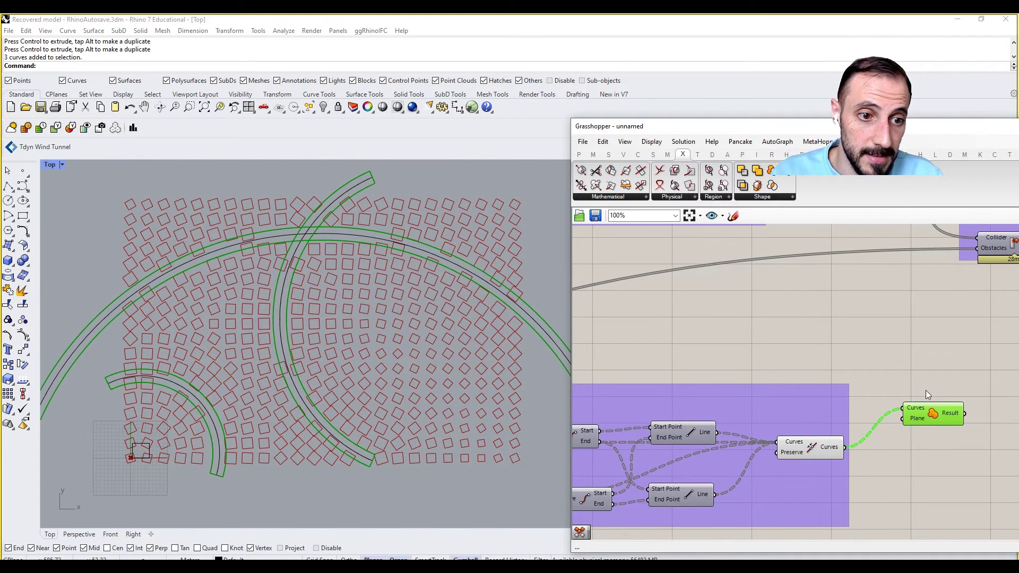
# - Group the Region Union component and place a scribble reading "Joint Roads" above it
pyautogui.hotkey('ctrl', 'g')
pyautogui.doubleClick(927, 387)
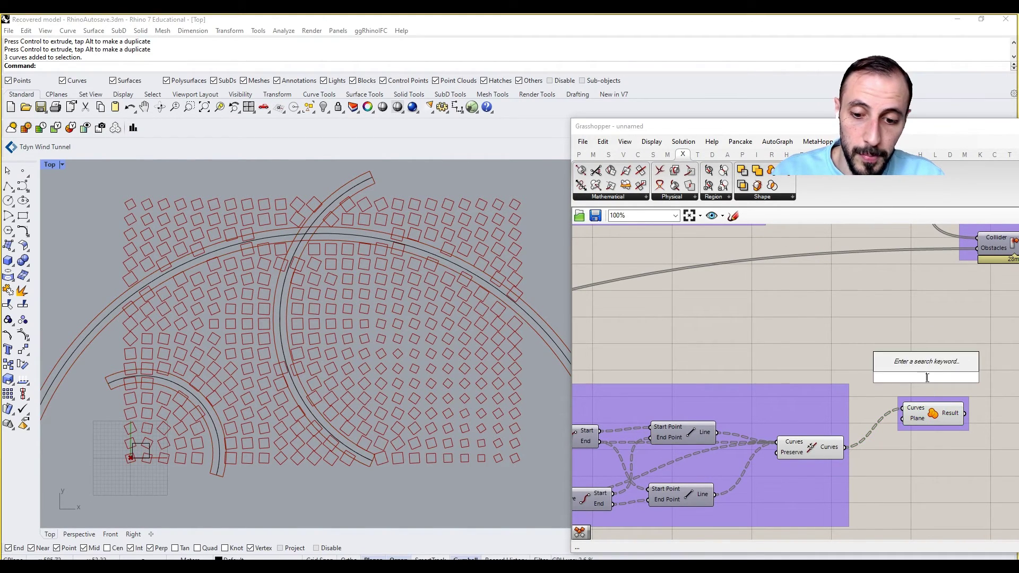
pyautogui.write('scri')
pyautogui.click(920, 355)
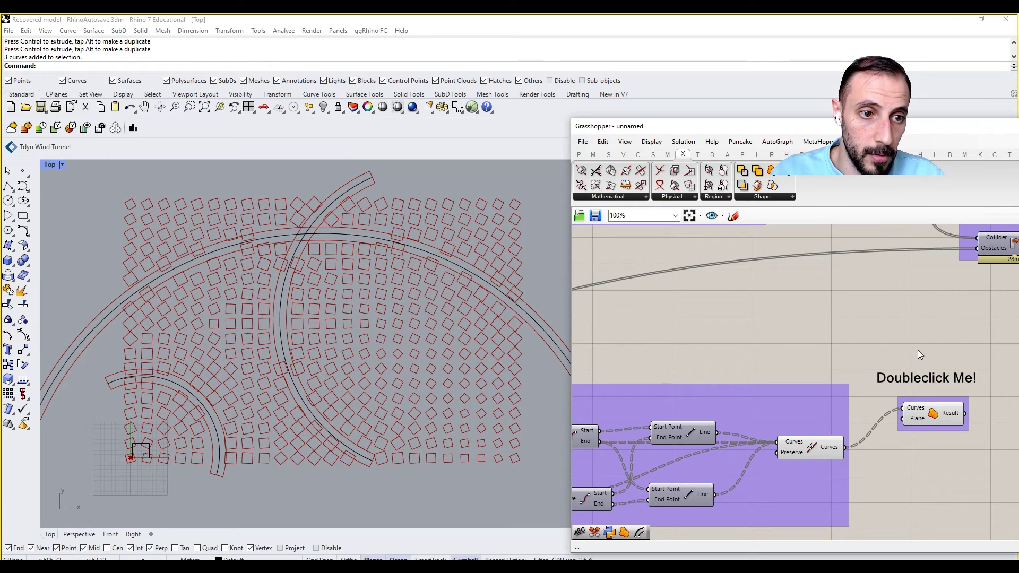
pyautogui.doubleClick(921, 377)
pyautogui.write('Joi')
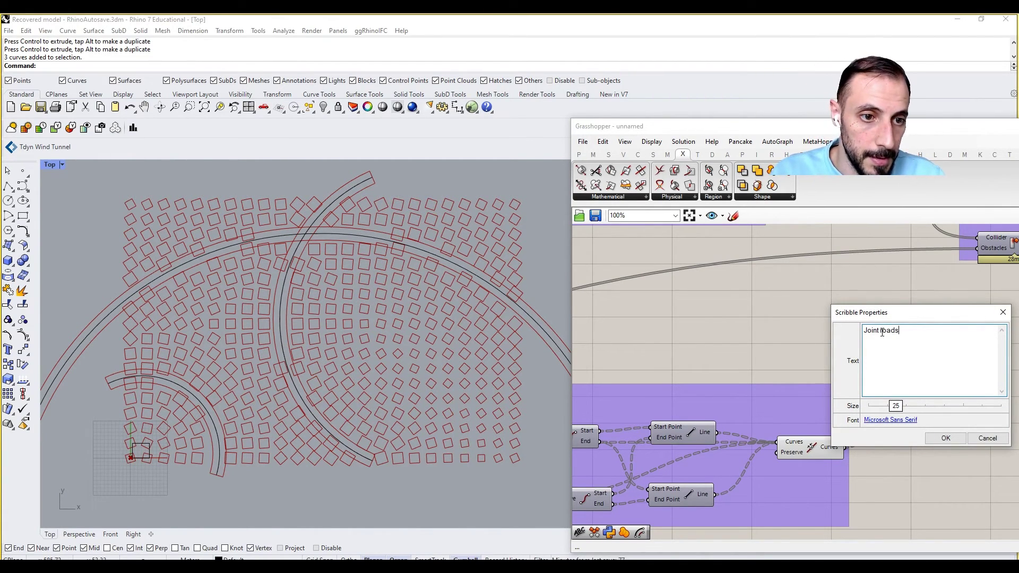
pyautogui.write('nt Roads')
pyautogui.click(946, 438)
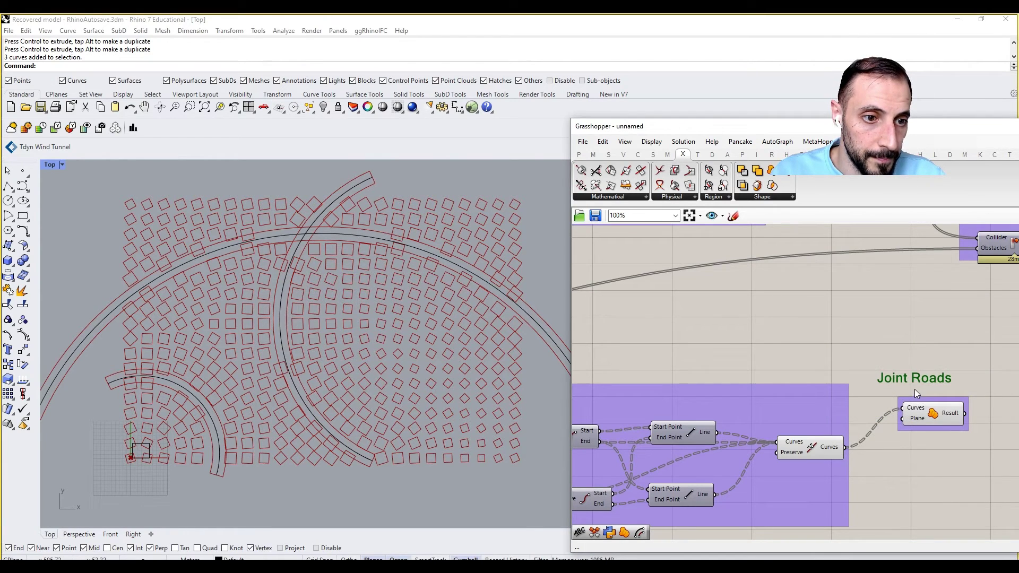
# - Add the Joint Roads label to the Region Union group and center it over the component
pyautogui.rightClick(922, 399)
pyautogui.click(955, 486)
pyautogui.moveTo(955, 447); pyautogui.dragTo(920, 455, button='right')
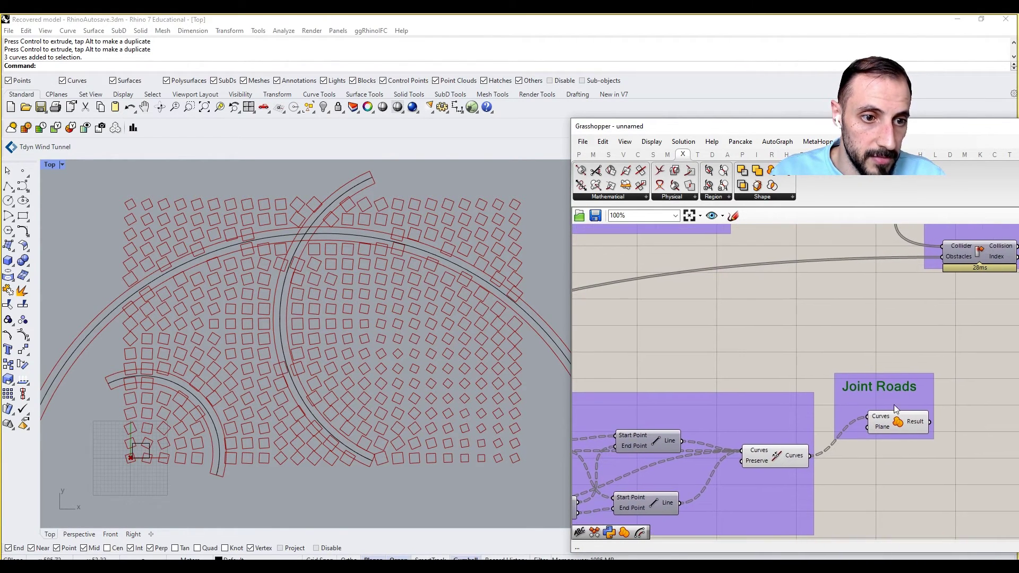
pyautogui.moveTo(903, 390); pyautogui.dragTo(930, 397)
# - Add a Param Viewer above the Joint Roads group and connect the Region Union Result output to it
pyautogui.click(918, 427)
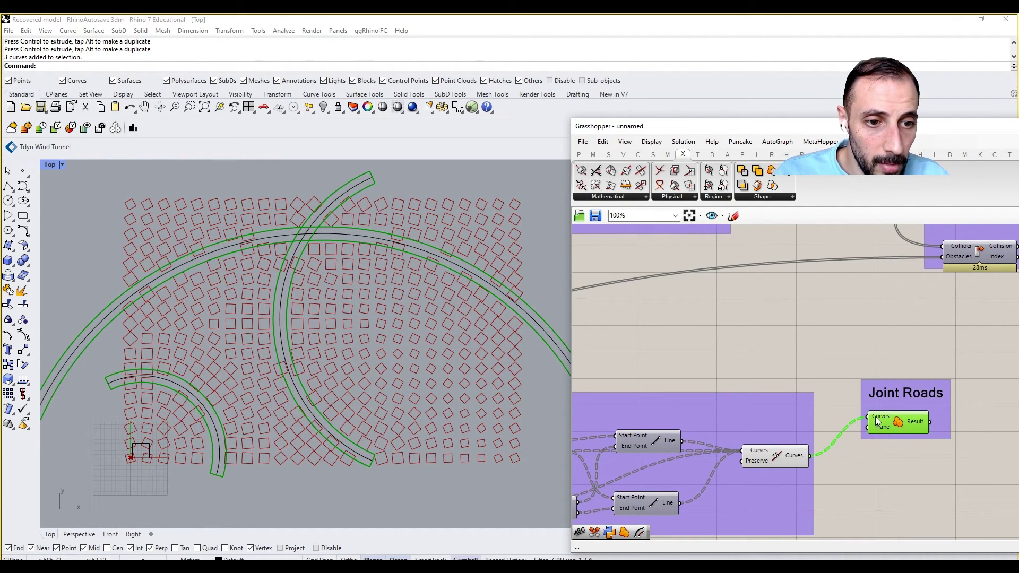
pyautogui.moveTo(876, 421)
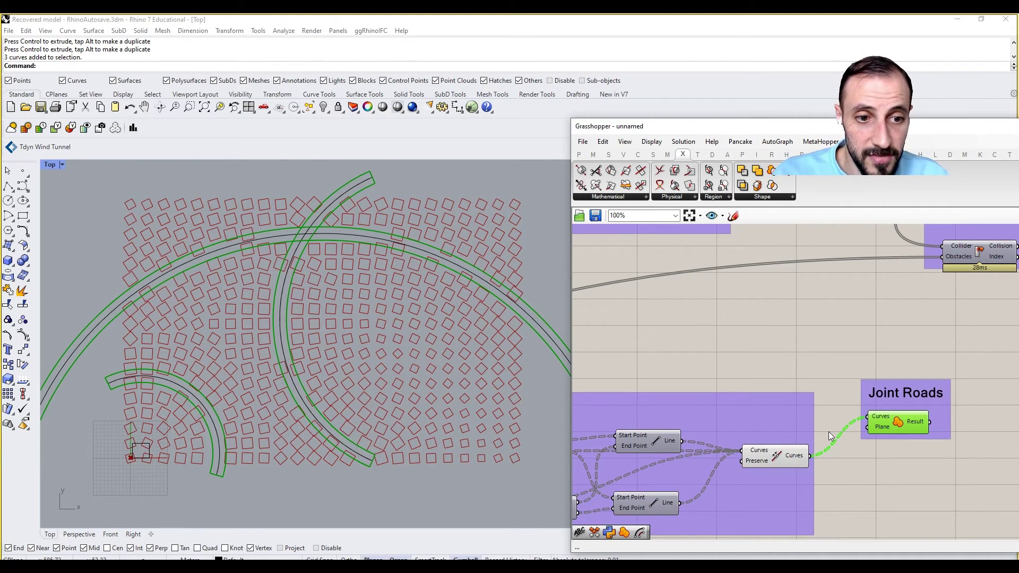
pyautogui.moveTo(855, 421); pyautogui.dragTo(803, 423, button='right')
pyautogui.doubleClick(834, 355)
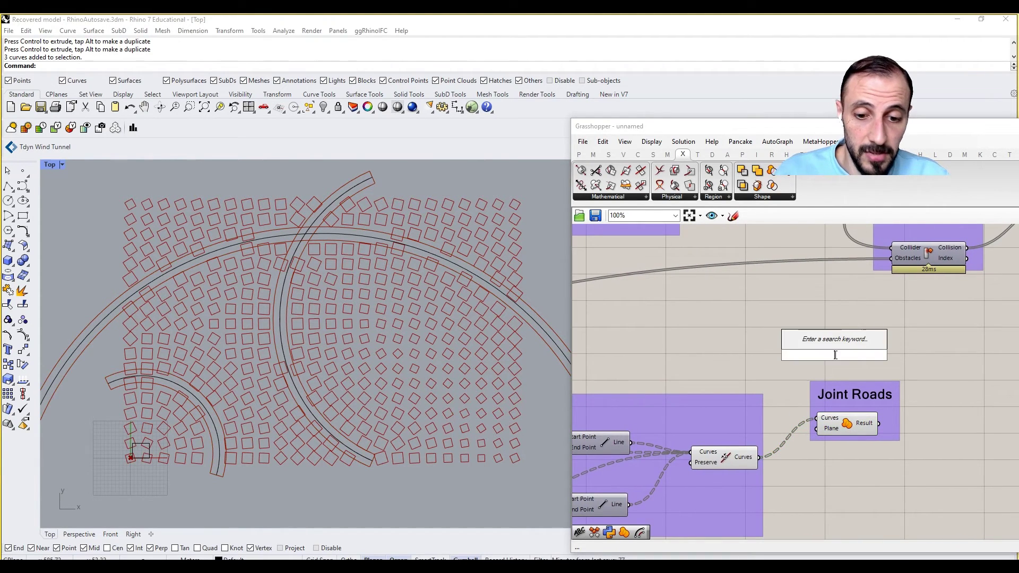
pyautogui.write('paramview')
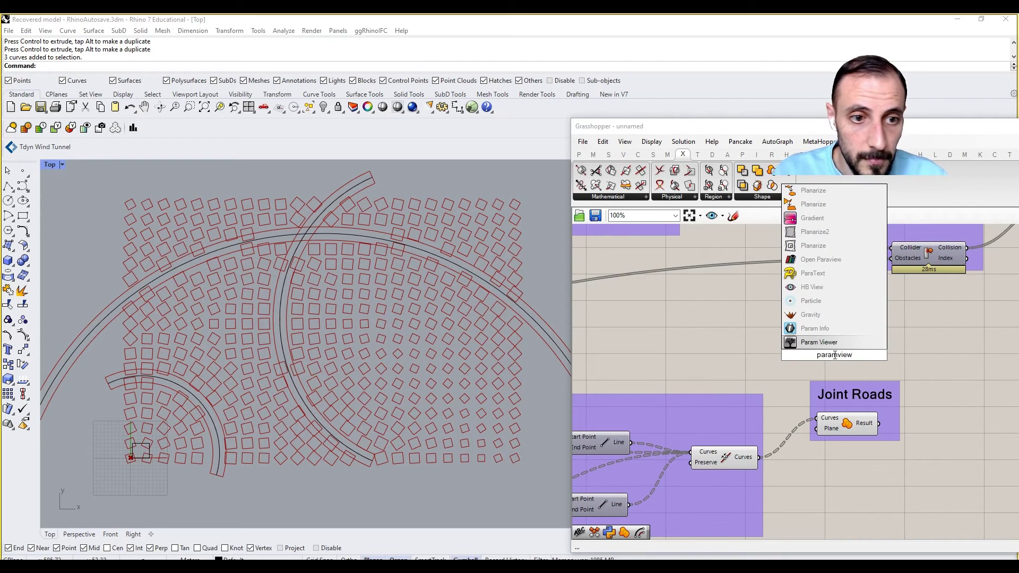
pyautogui.press('Return')
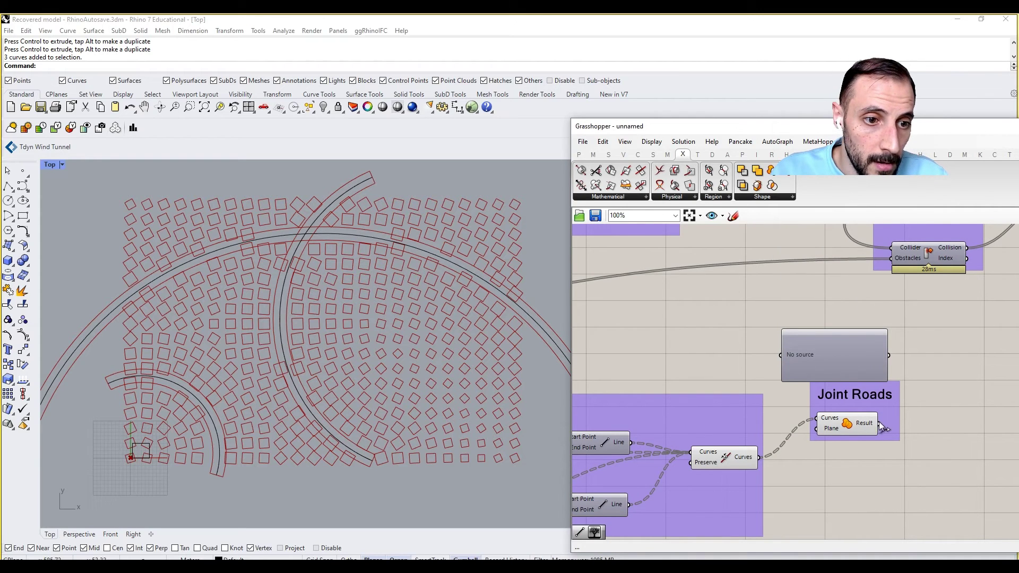
pyautogui.moveTo(879, 424); pyautogui.dragTo(781, 354)
# - Switch the Param Viewer to Draw Tree display and move it clear of the Joint Roads group
pyautogui.rightClick(819, 356)
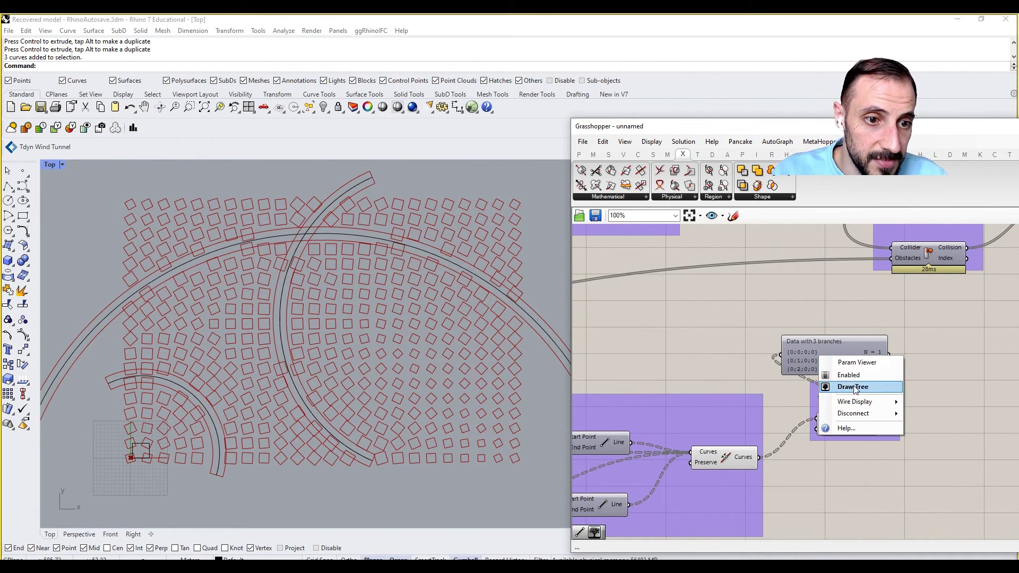
pyautogui.click(852, 387)
pyautogui.moveTo(844, 356); pyautogui.dragTo(949, 356)
pyautogui.scroll(4, 934, 354)
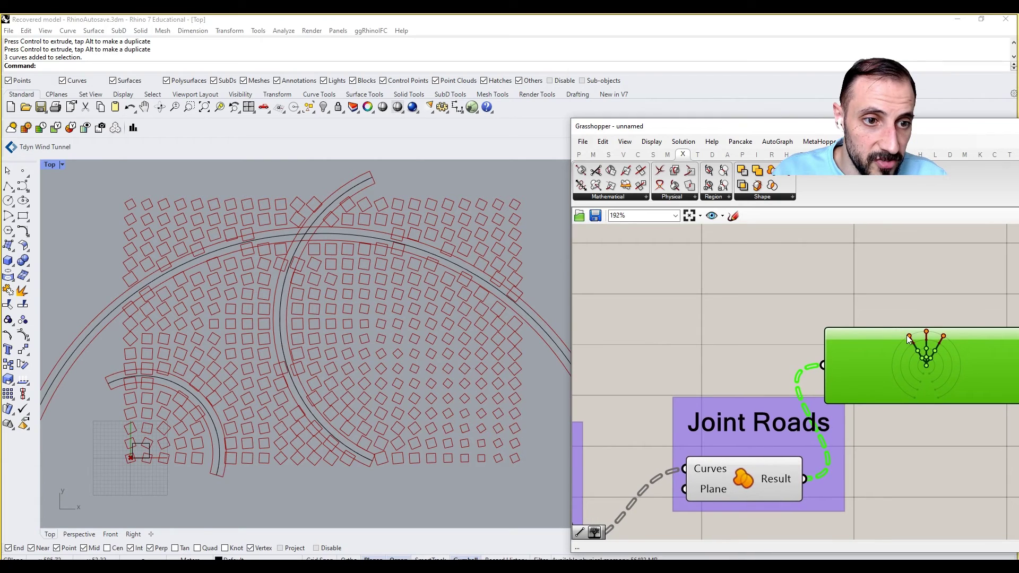
# - Flatten the Curves input of the Region Union component and select the component to highlight its outlines
pyautogui.rightClick(709, 471)
pyautogui.click(747, 434)
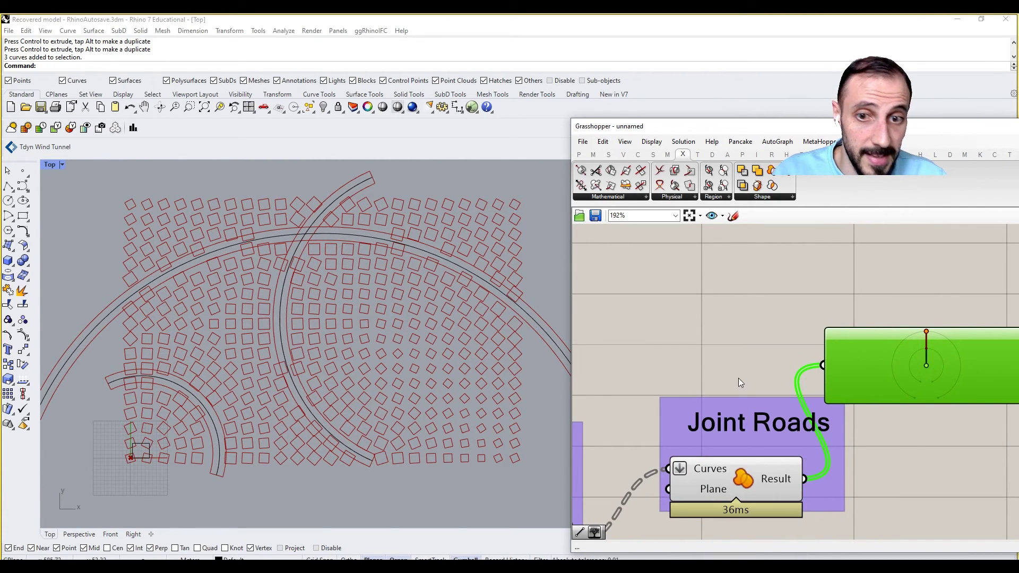
pyautogui.click(744, 481)
# - Hide the three attractor curves in the Rhino Top viewport
pyautogui.moveTo(314, 370); pyautogui.dragTo(324, 367, button='right')
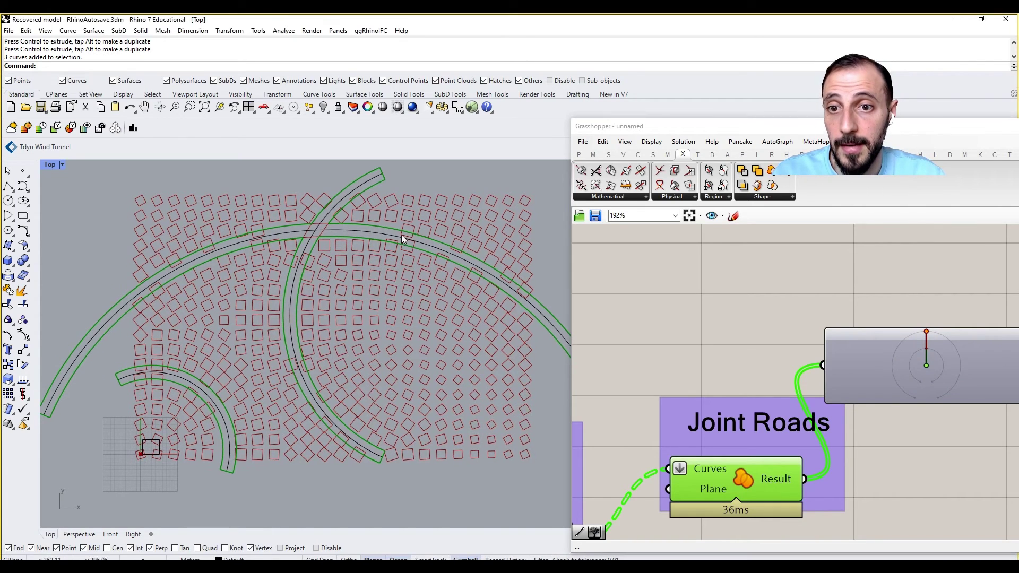
pyautogui.click(207, 413)
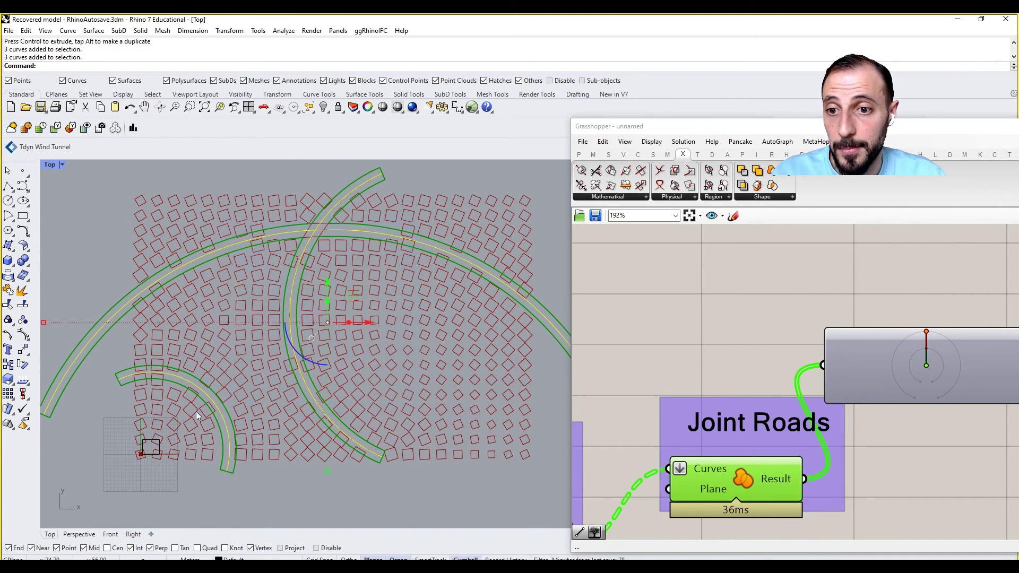
pyautogui.click(323, 108)
# - Turn off the preview of the Join Curves component at the end of the Road Formations group
pyautogui.scroll(-5, 817, 366)
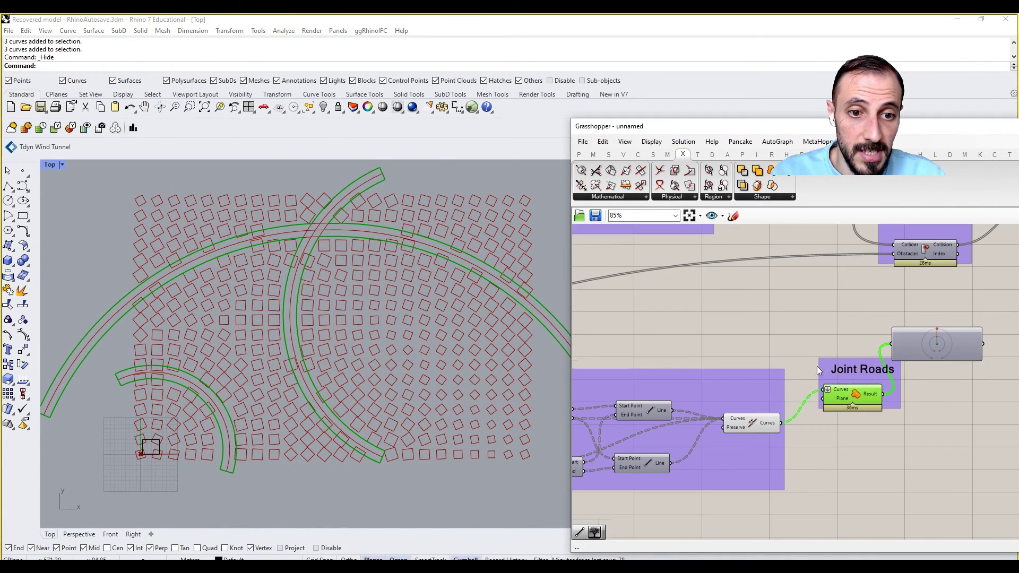
pyautogui.click(750, 419)
pyautogui.rightClick(751, 342)
pyautogui.click(786, 361)
# - Turn off the preview of the curve components in the unlabelled group below Distance Visualization
pyautogui.scroll(-5, 727, 366)
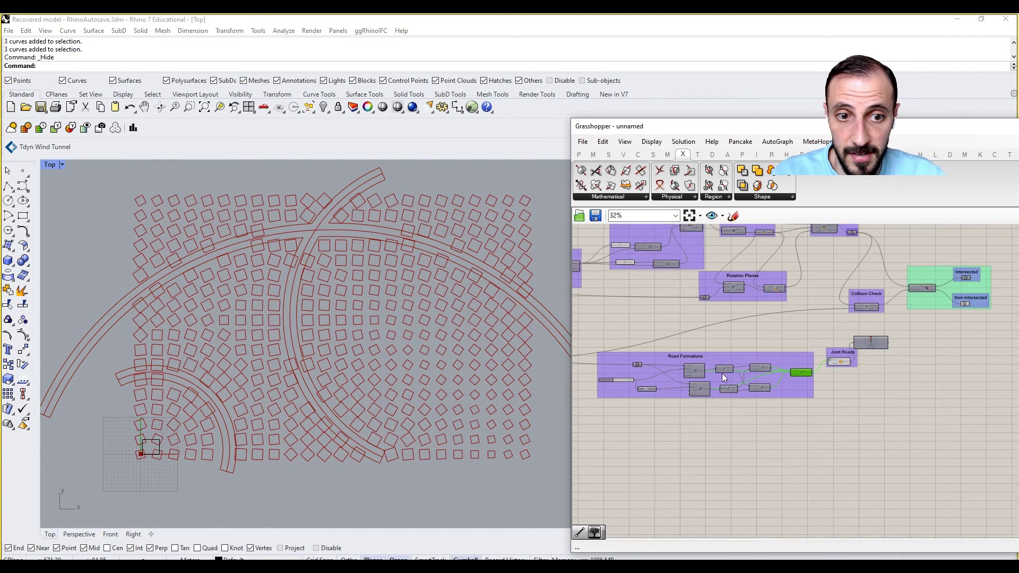
pyautogui.moveTo(722, 373); pyautogui.dragTo(861, 386, button='right')
pyautogui.moveTo(596, 365); pyautogui.dragTo(794, 390, button='right')
pyautogui.moveTo(783, 370); pyautogui.dragTo(751, 407)
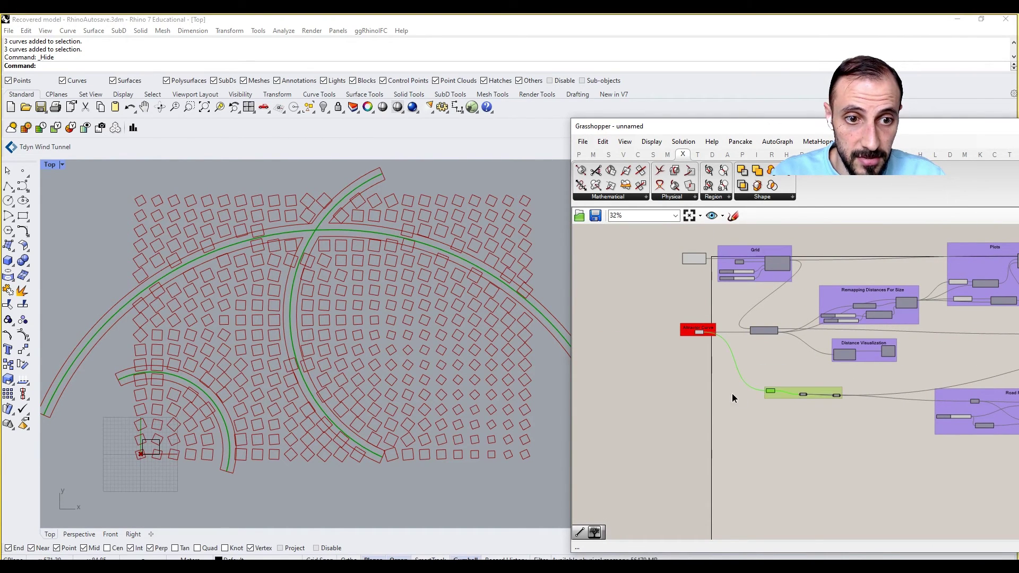
pyautogui.middleClick(733, 395)
pyautogui.click(753, 410)
# - Turn off the preview of the Attractor Curve parameter and deselect it
pyautogui.moveTo(710, 295); pyautogui.dragTo(676, 345)
pyautogui.middleClick(676, 346)
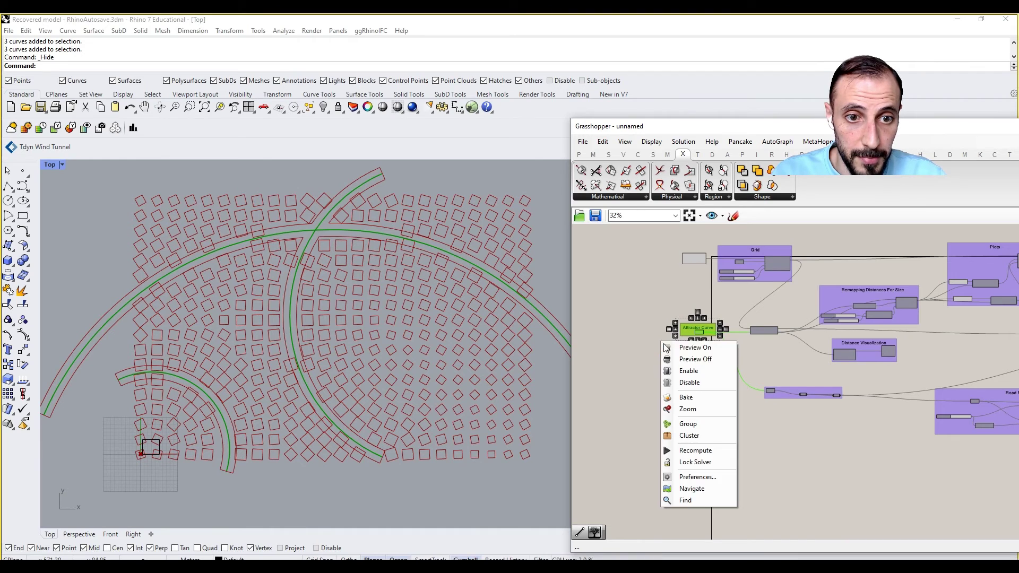
pyautogui.click(685, 360)
pyautogui.click(711, 365)
# - Replace the Obstacles source of the Collison Check component with the Region Union Result and delete the Param Viewer
pyautogui.moveTo(854, 380); pyautogui.dragTo(726, 400, button='right')
pyautogui.scroll(-4, 726, 400)
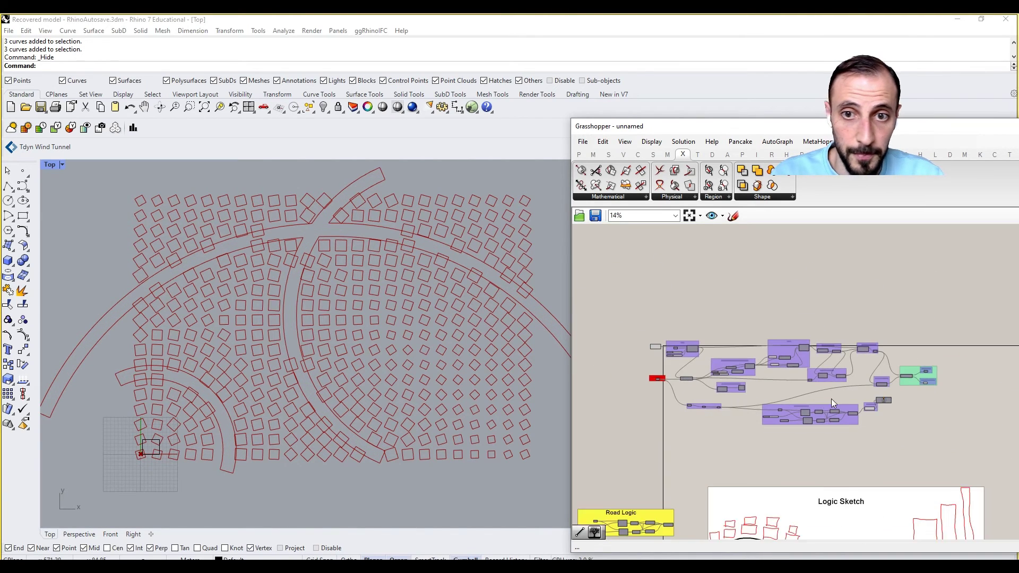
pyautogui.moveTo(830, 399); pyautogui.dragTo(753, 412, button='right')
pyautogui.scroll(3, 753, 415)
pyautogui.scroll(6, 766, 417)
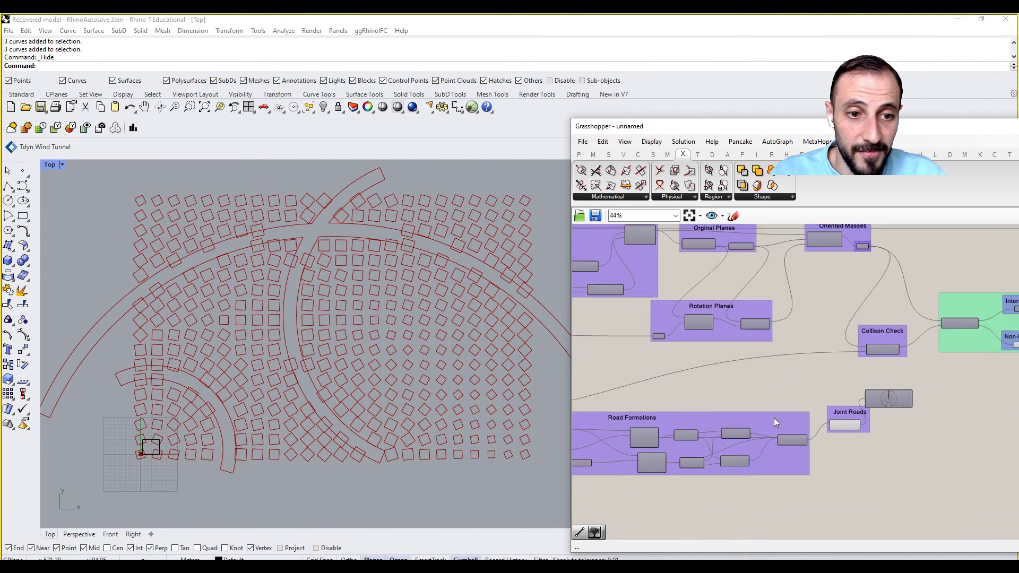
pyautogui.keyDown('shift'); pyautogui.moveTo(801, 451); pyautogui.dragTo(809, 312); pyautogui.keyUp('shift')
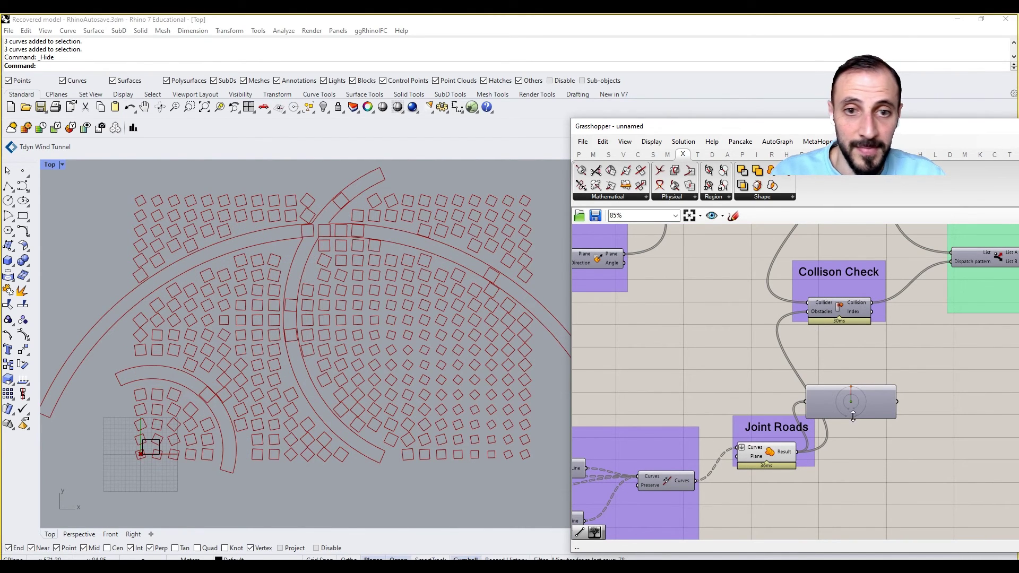
pyautogui.click(848, 406)
pyautogui.press('Delete')
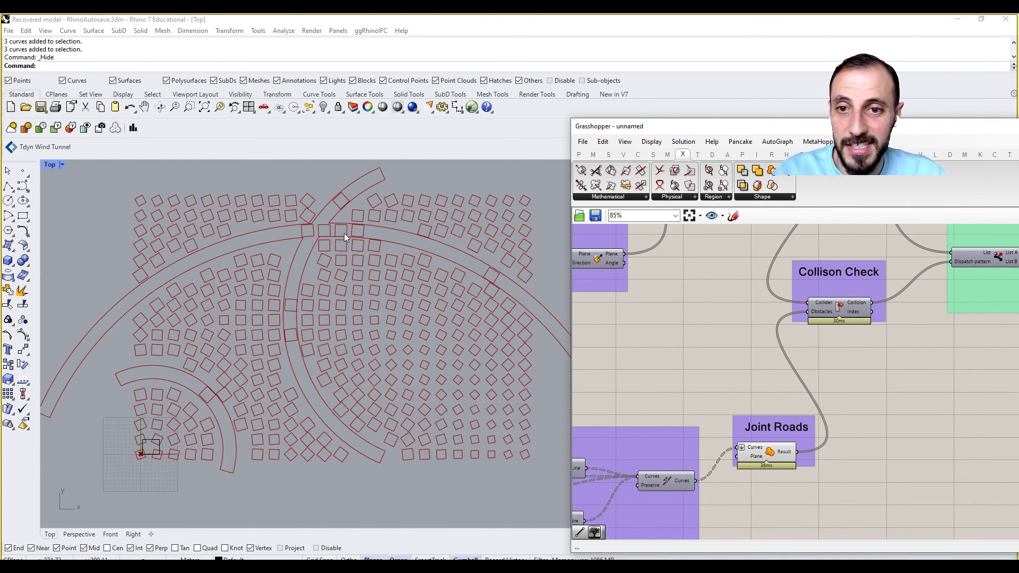
# - Set the lower slider feeding the target domain in Remapping Distances For Size to 9 and inspect the plots around the roads
pyautogui.scroll(4, 345, 231)
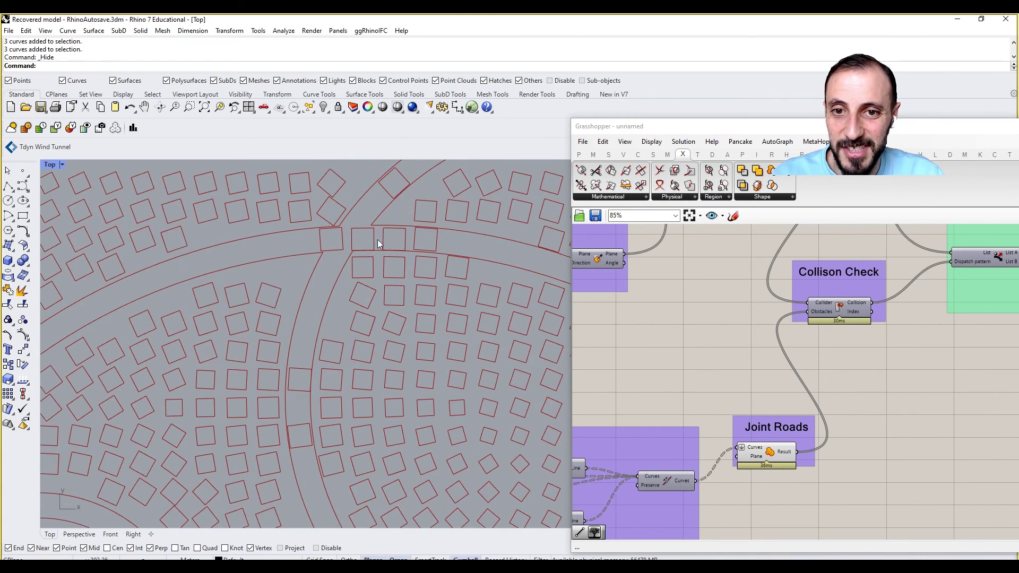
pyautogui.scroll(-2, 377, 239)
pyautogui.scroll(-5, 699, 311)
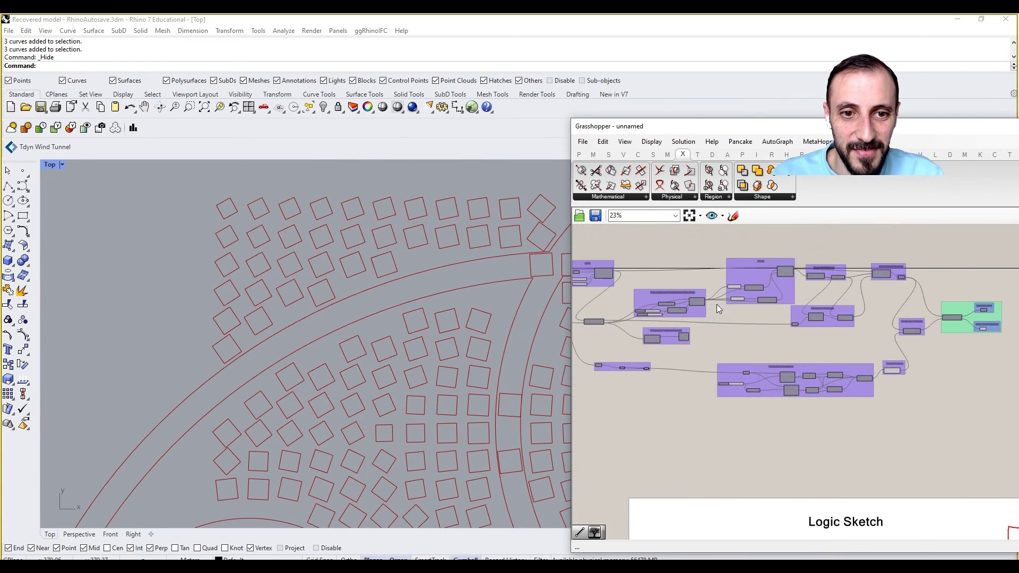
pyautogui.scroll(8, 636, 329)
pyautogui.moveTo(644, 357); pyautogui.dragTo(648, 353)
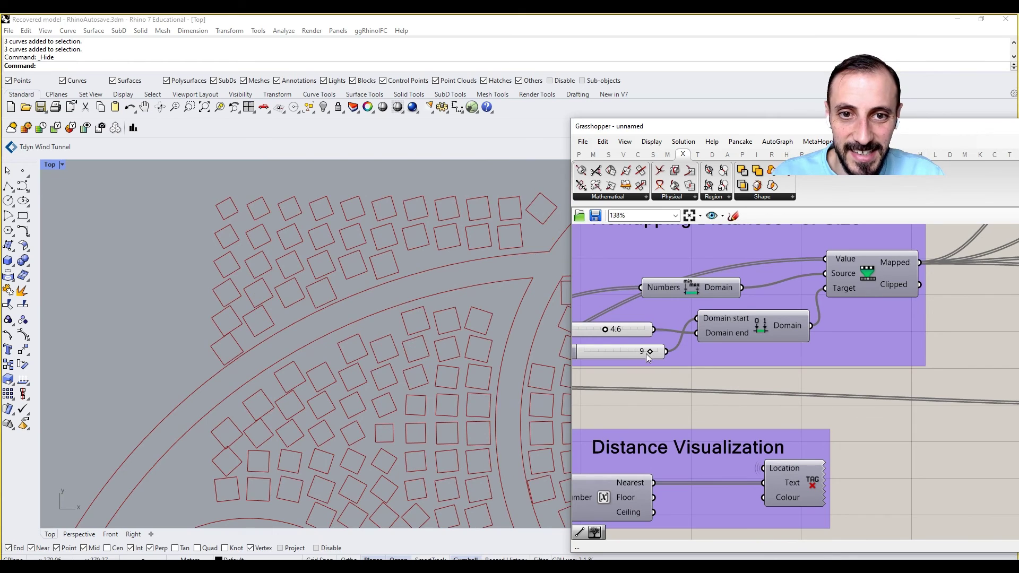
pyautogui.scroll(-6, 311, 287)
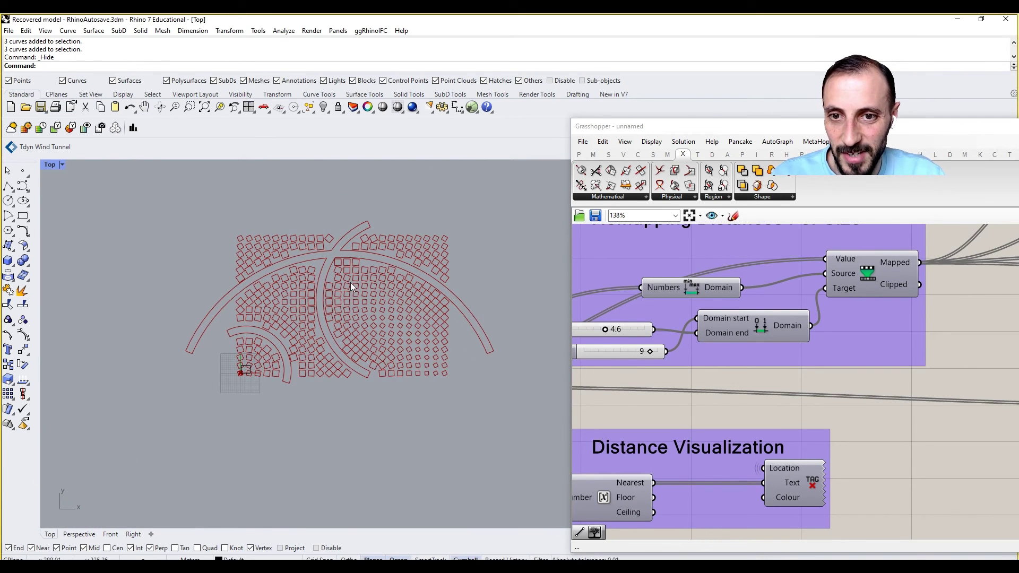
pyautogui.scroll(3, 307, 367)
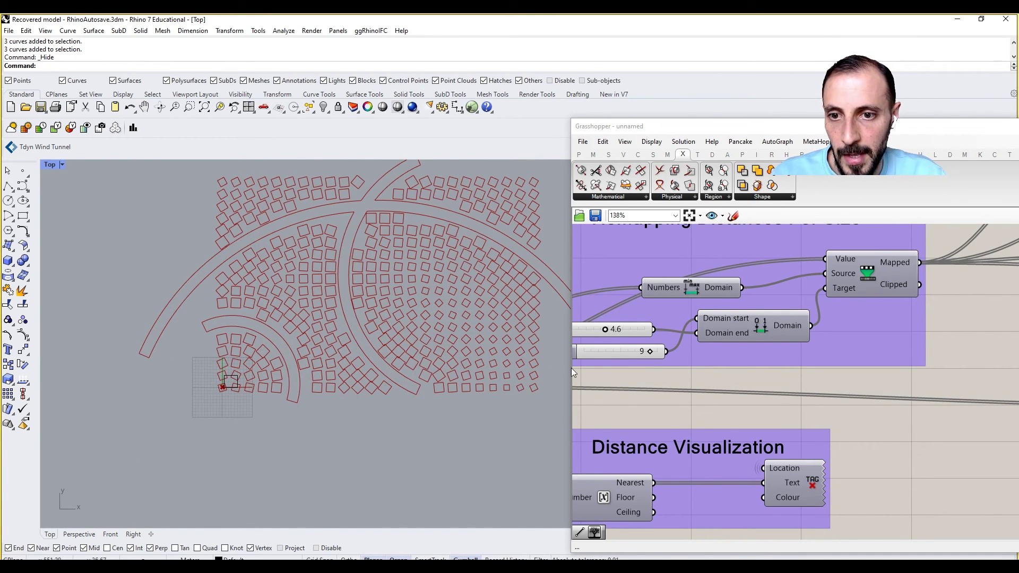
# - Show only the two long crossing road curves from the hidden objects using Show Selected
pyautogui.click(330, 113)
pyautogui.click(327, 111)
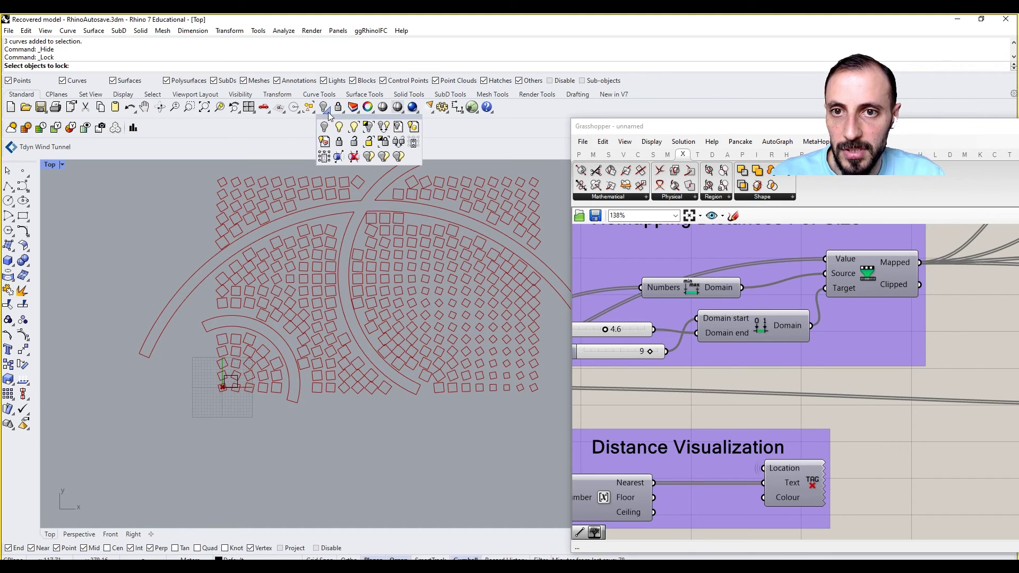
pyautogui.click(353, 129)
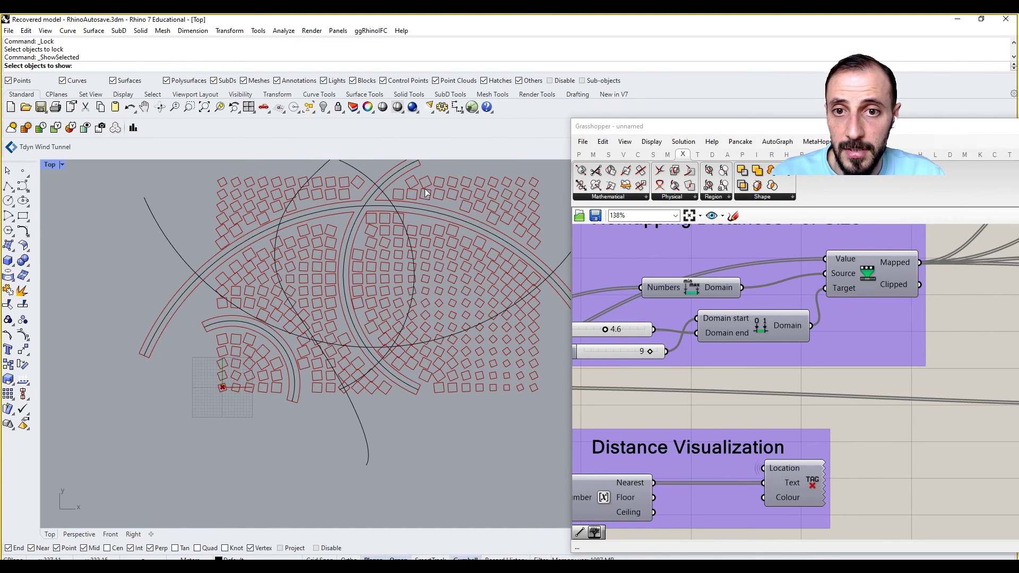
pyautogui.click(423, 212)
pyautogui.press('Return')
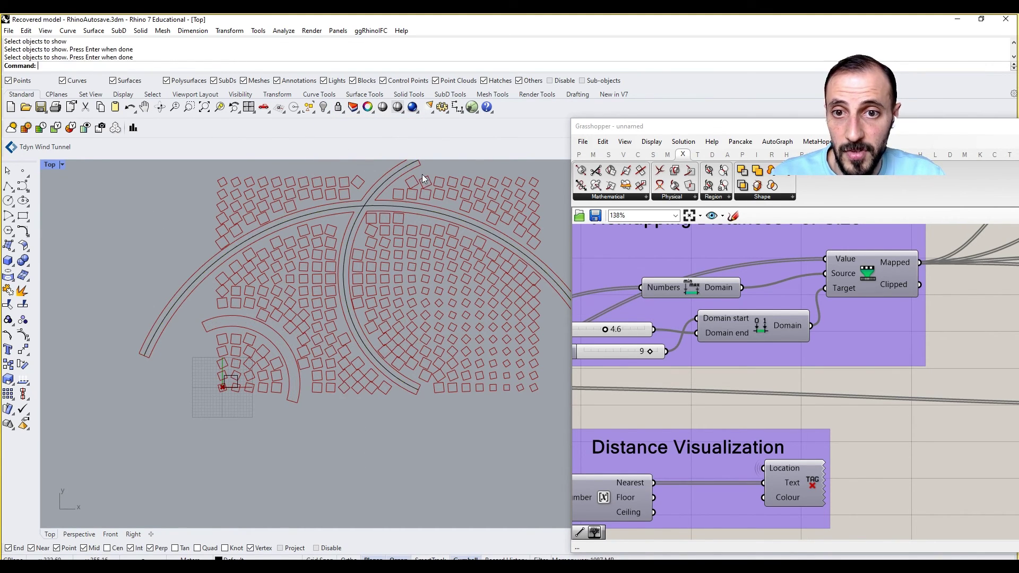
# - Select the two crossing road curves and set them as the multiple curves of the Attractor Curve parameter
pyautogui.moveTo(359, 231); pyautogui.dragTo(354, 237)
pyautogui.scroll(-6, 771, 343)
pyautogui.moveTo(604, 359); pyautogui.dragTo(730, 352, button='right')
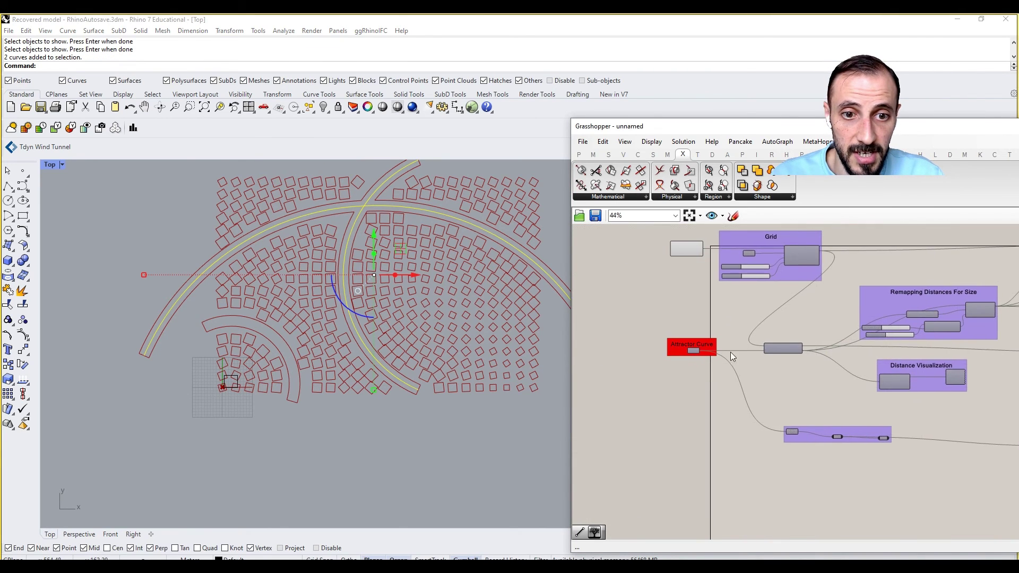
pyautogui.scroll(6, 708, 350)
pyautogui.rightClick(676, 345)
pyautogui.click(701, 490)
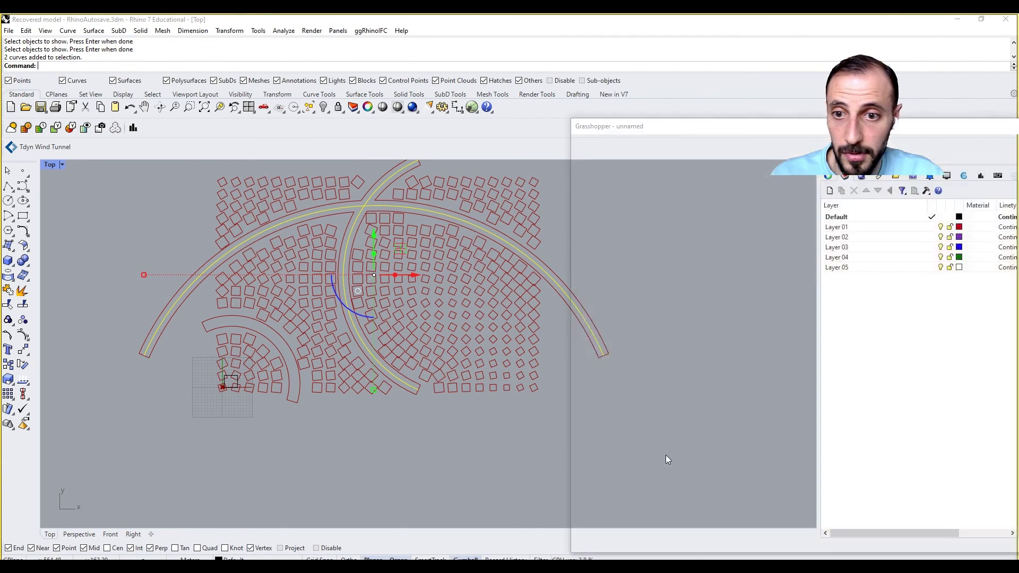
pyautogui.click(391, 393)
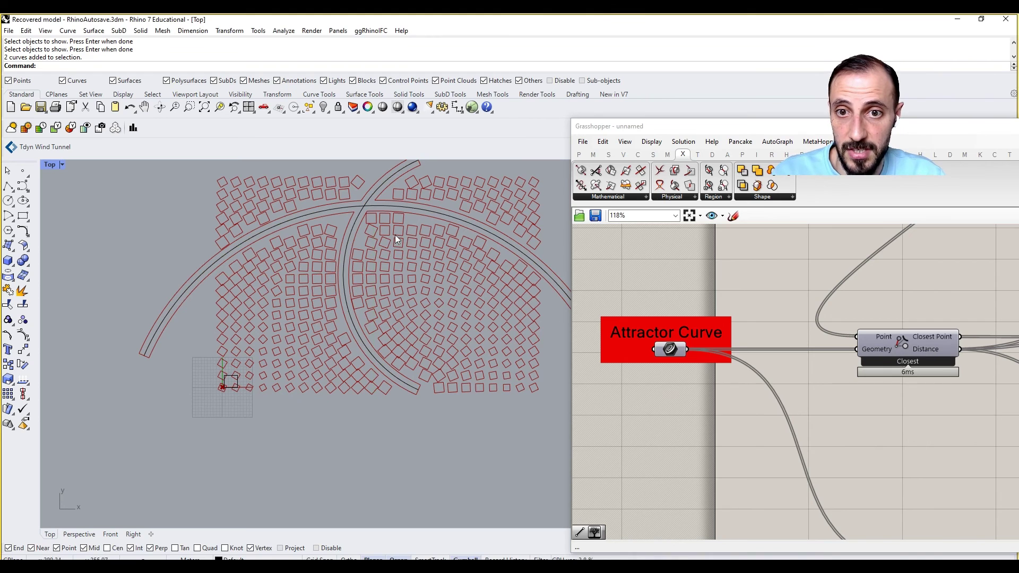
# - Hide the two source curves in the Top viewport so only the generated roads and plots remain
pyautogui.moveTo(337, 192); pyautogui.dragTo(338, 186)
pyautogui.click(323, 106)
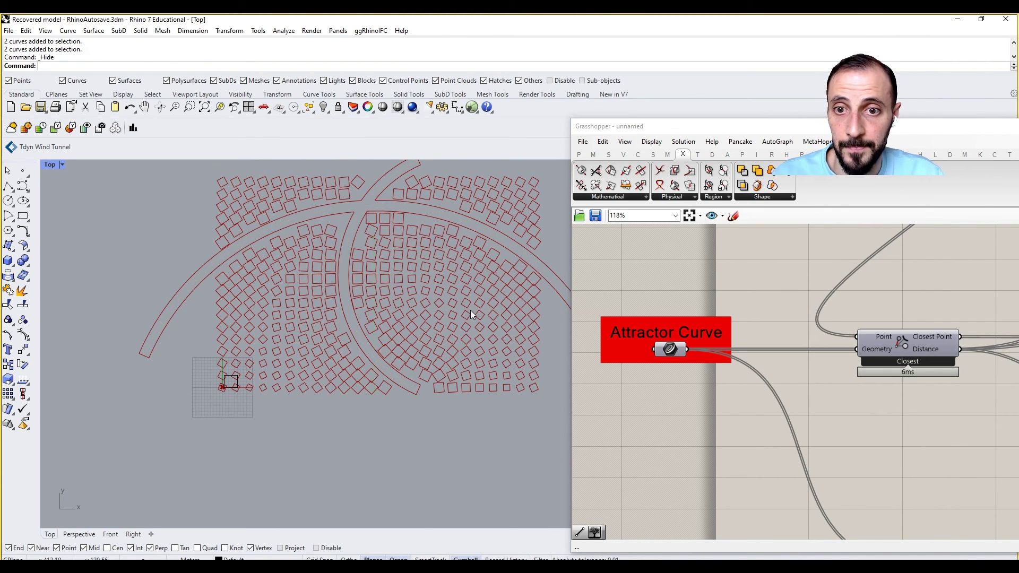
pyautogui.moveTo(438, 307); pyautogui.dragTo(386, 305, button='right')
pyautogui.scroll(-2, 387, 309)
# - Examine the definition from the Attractor Curve through Collison Check to the Intersected and Non-Intersected outputs
pyautogui.scroll(-4, 644, 343)
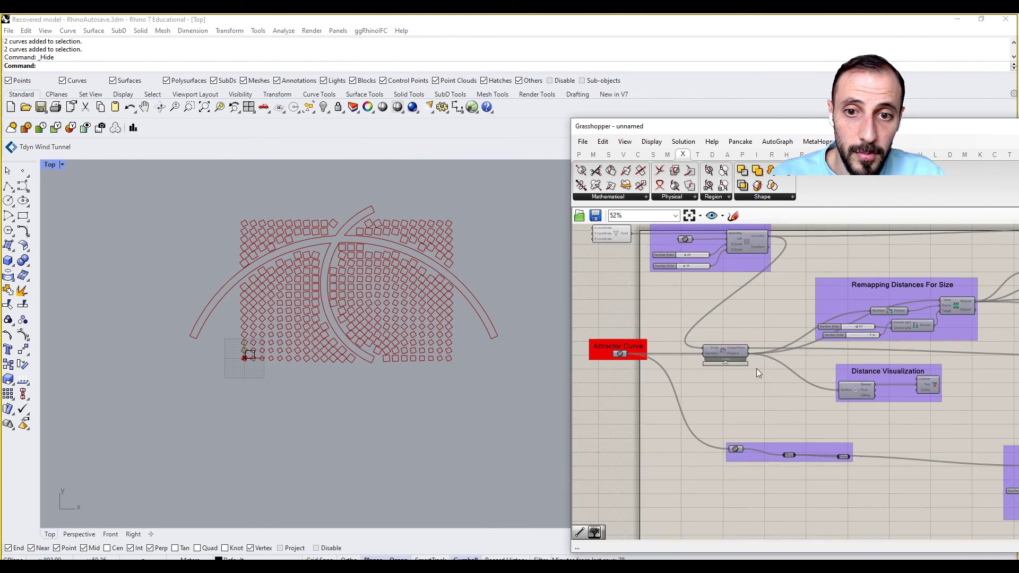
pyautogui.moveTo(789, 388); pyautogui.dragTo(678, 389, button='right')
pyautogui.scroll(-3, 678, 389)
pyautogui.moveTo(909, 390); pyautogui.dragTo(763, 387, button='right')
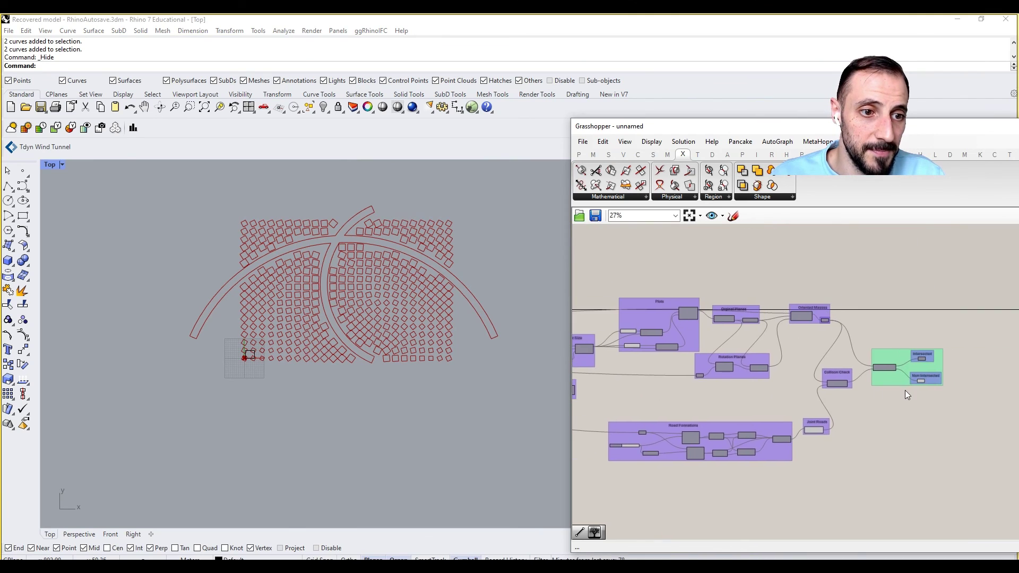
pyautogui.scroll(4, 905, 390)
pyautogui.moveTo(905, 390); pyautogui.dragTo(868, 393, button='right')
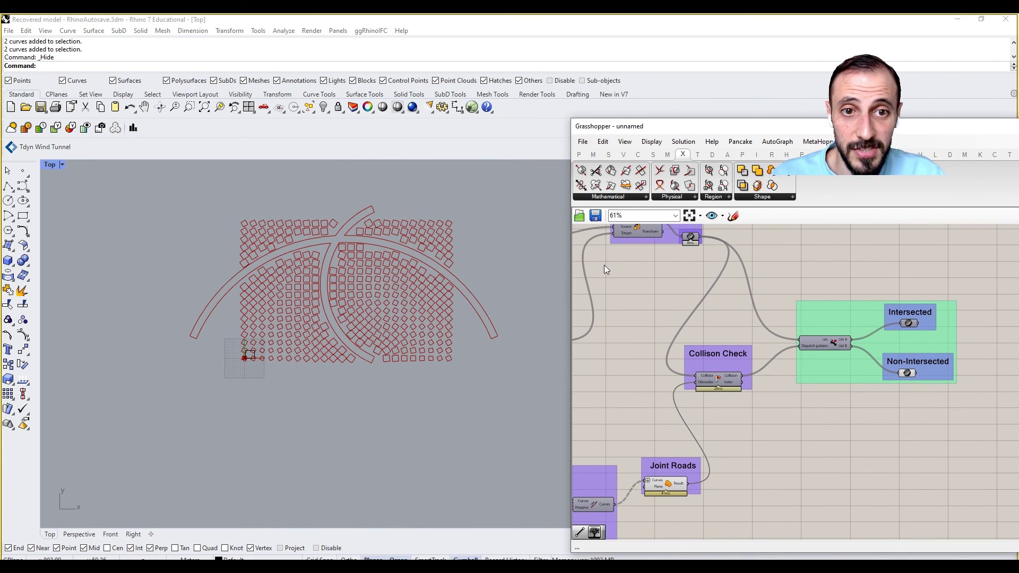